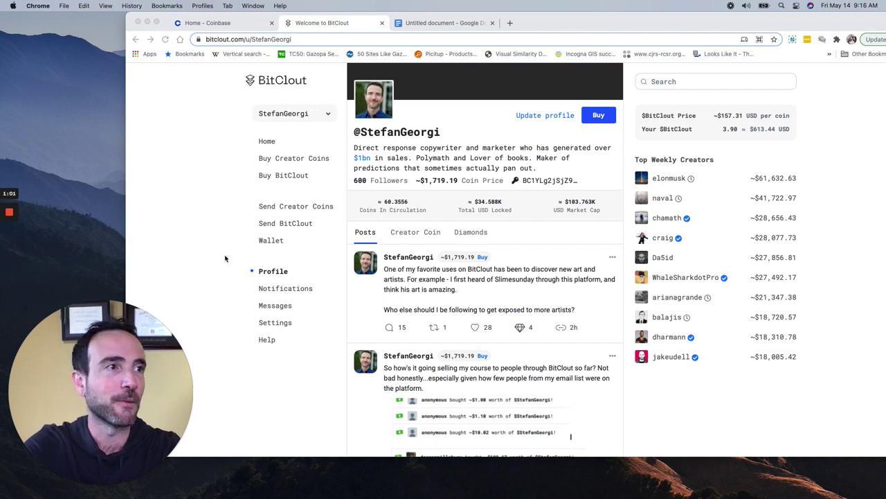
Step: Switch to the Google Docs outline and highlight Bitcoin, BitClout and Creator Coins in turn to present the purchase chain
left_click(449, 25)
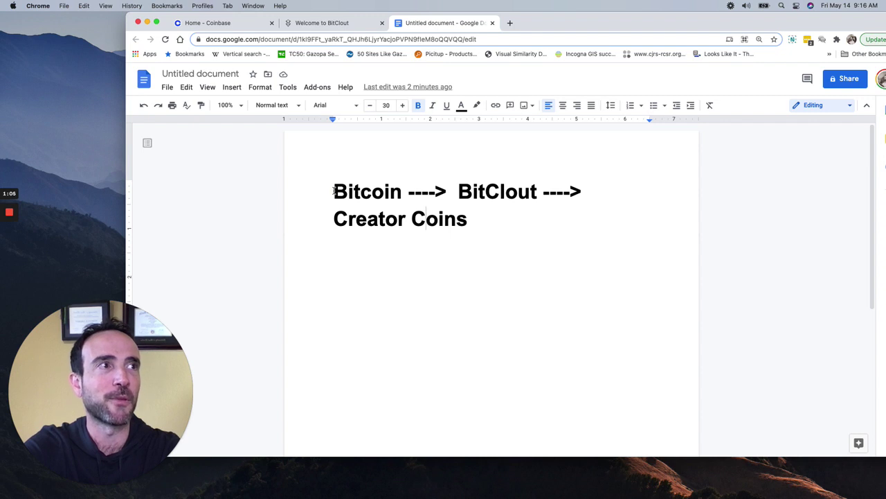
left_click_drag(335, 191, 400, 191)
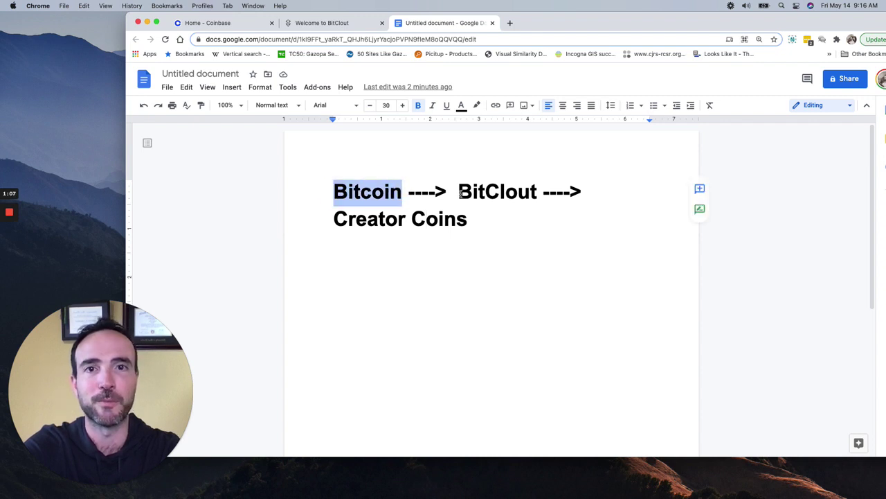
left_click_drag(459, 191, 538, 188)
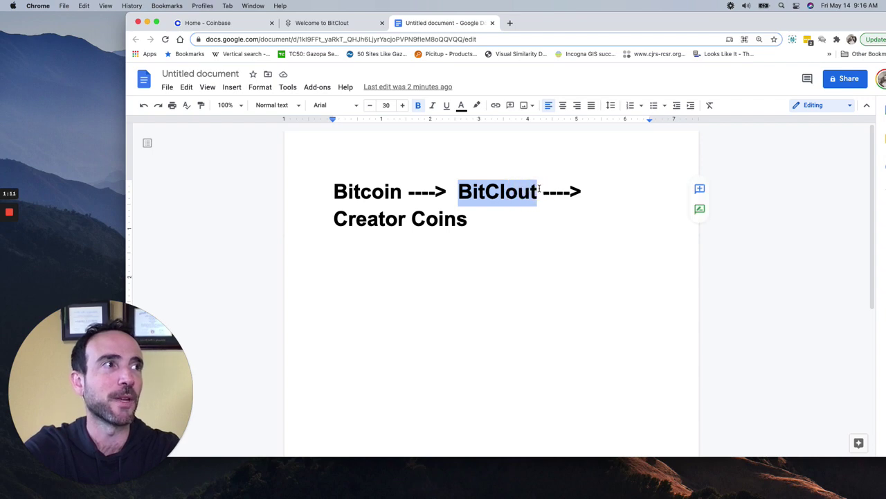
left_click(474, 208)
left_click_drag(336, 218, 478, 221)
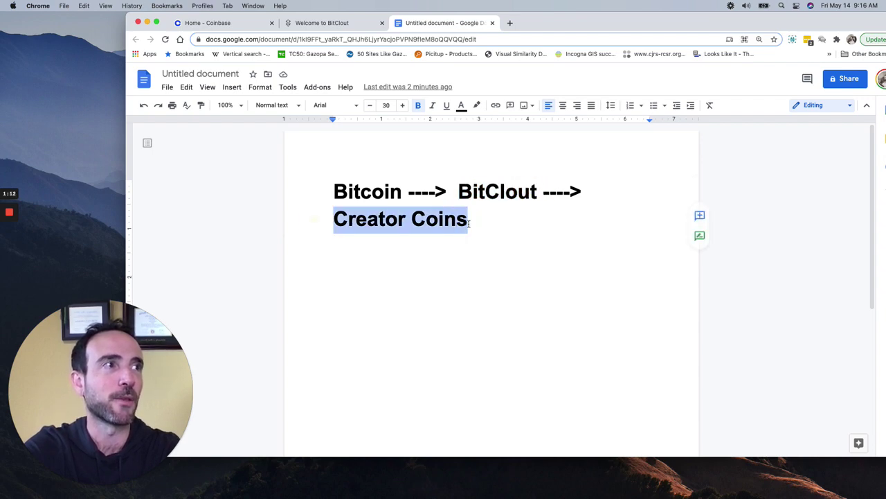
left_click(490, 225)
Step: Switch to BitClout and review the account's notifications for follows, likes and creator coin purchases
left_click(322, 23)
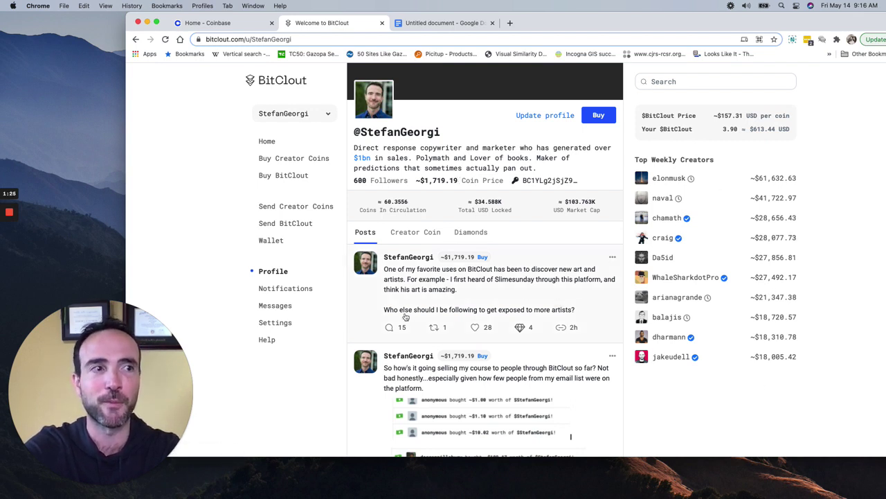
left_click(273, 292)
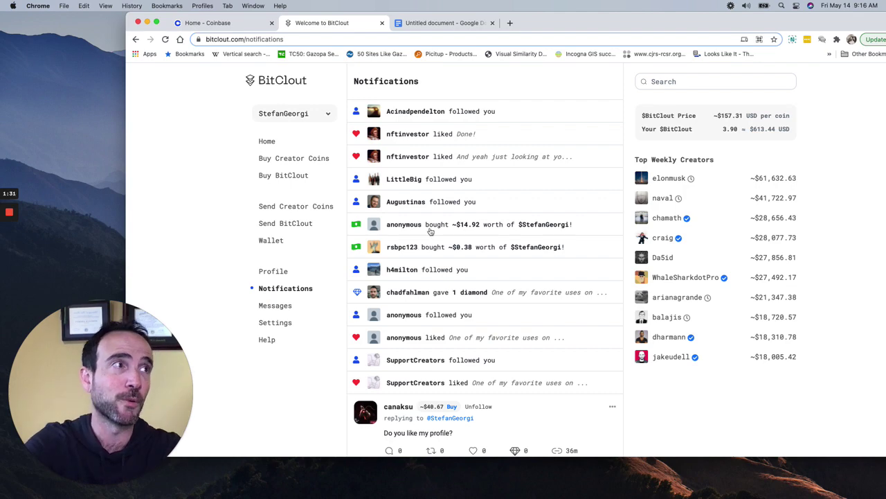
scroll(476, 194, "down", 1)
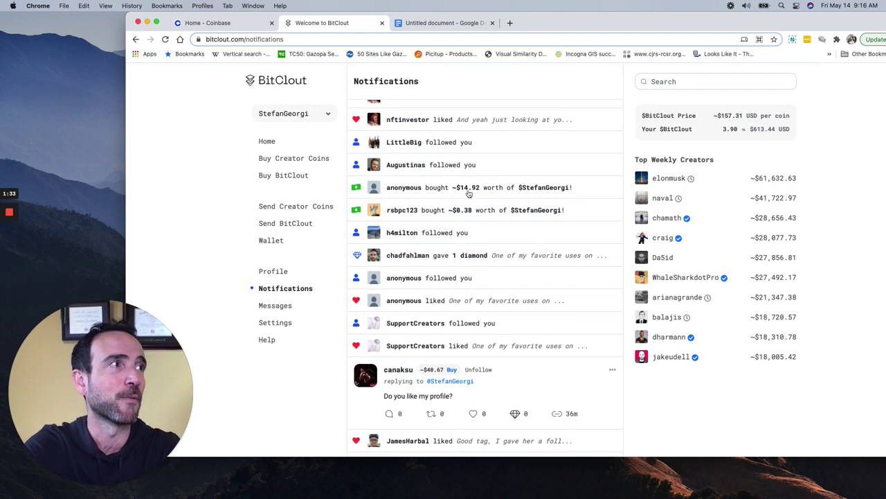
scroll(468, 198, "down", 1)
scroll(468, 199, "down", 15)
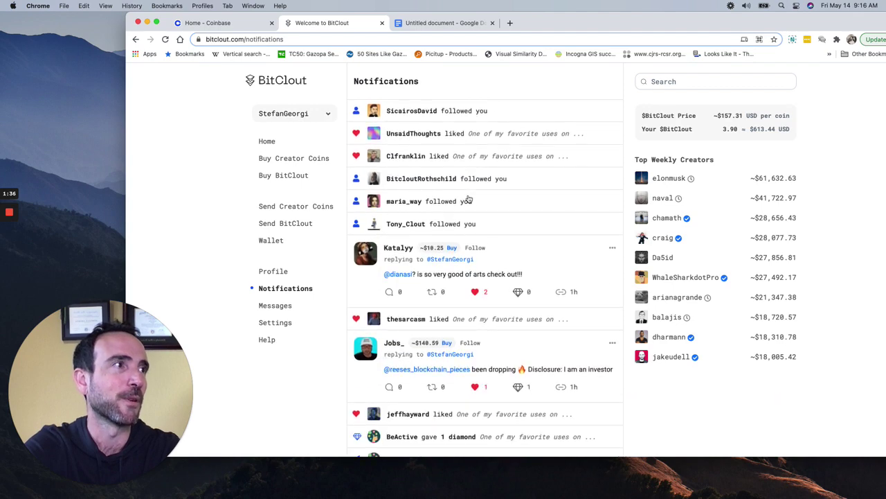
scroll(469, 199, "down", 5)
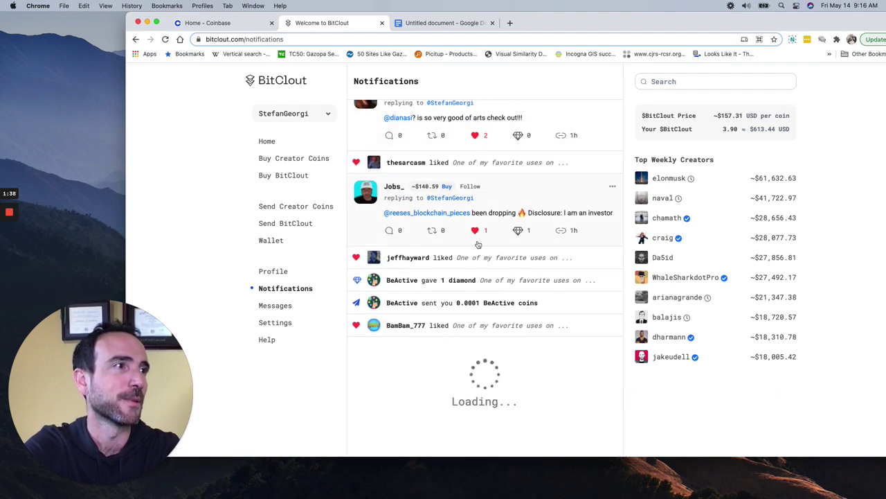
scroll(477, 244, "down", 3)
scroll(476, 244, "down", 10)
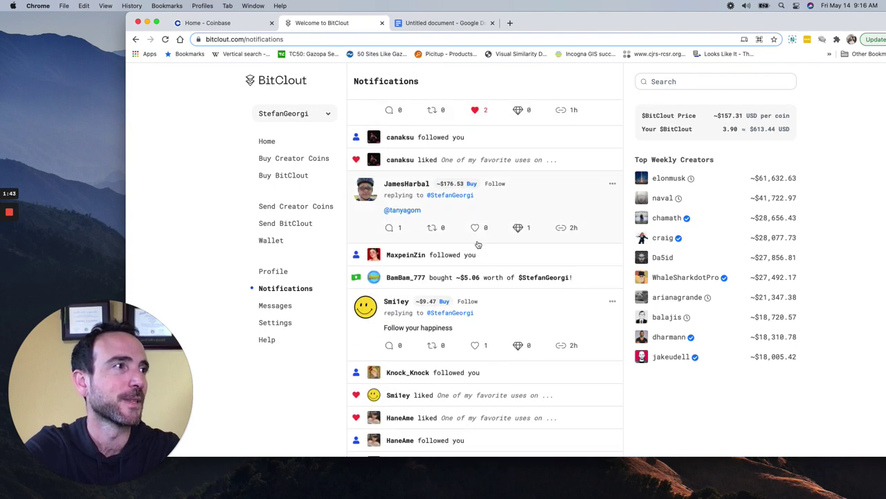
scroll(478, 243, "down", 10)
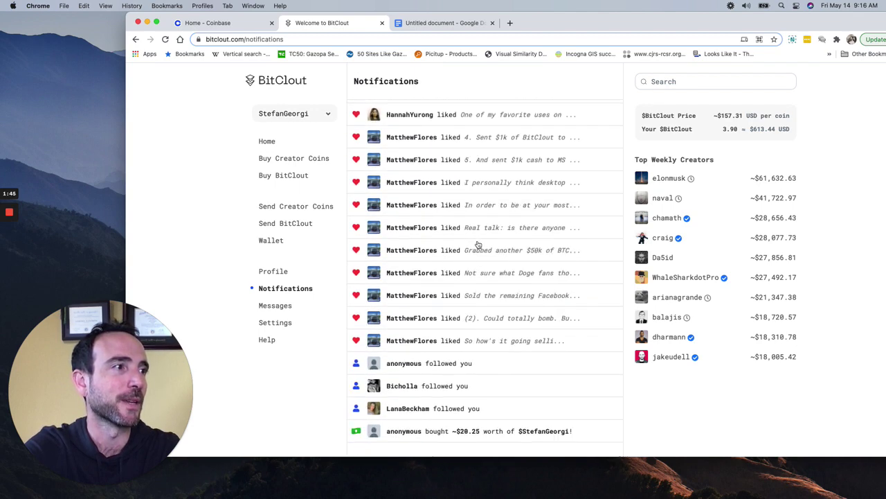
scroll(484, 257, "down", 2)
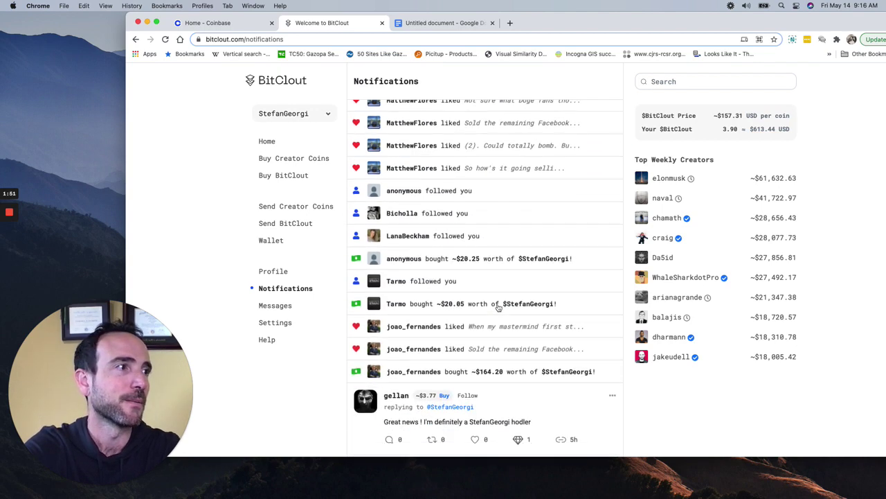
scroll(498, 308, "down", 2)
scroll(485, 243, "down", 5)
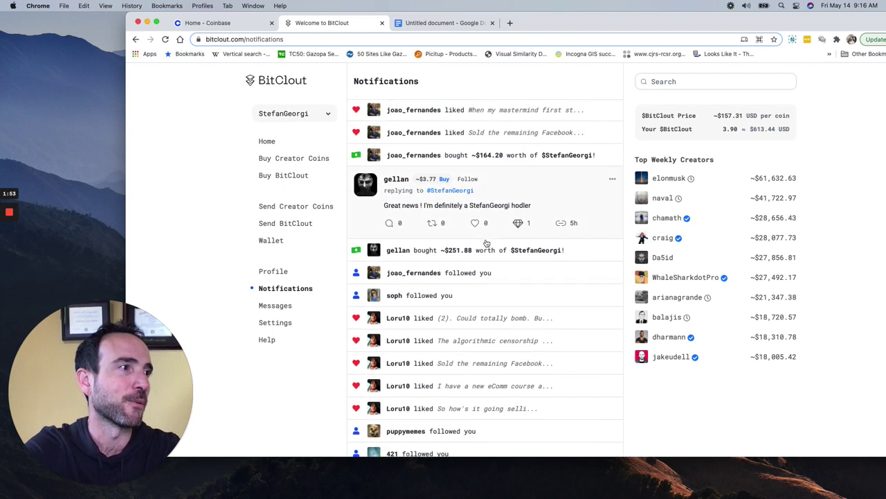
scroll(457, 252, "down", 6)
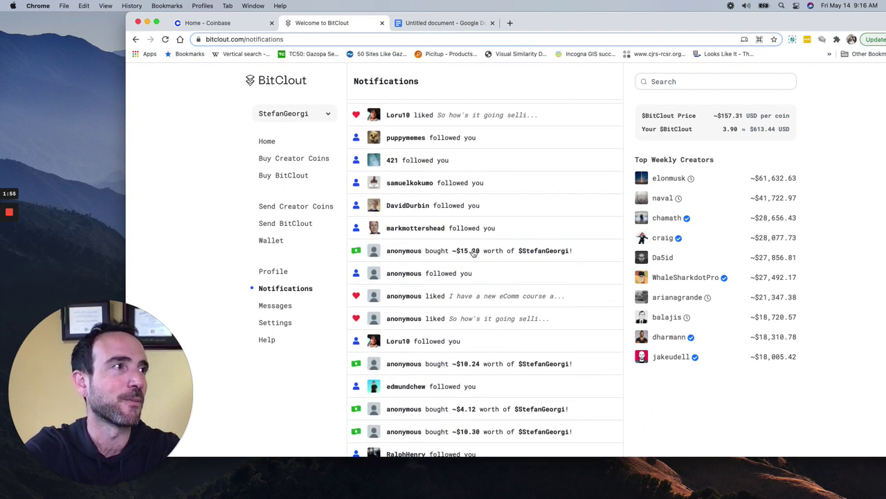
scroll(472, 249, "down", 8)
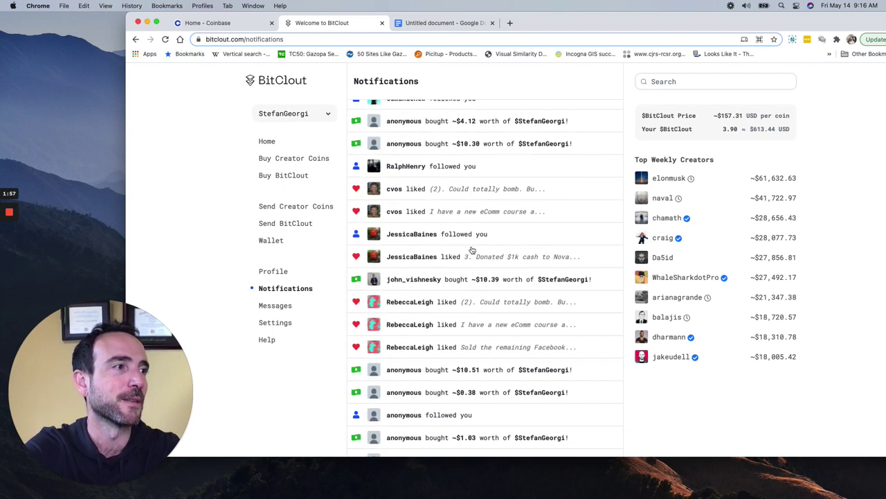
scroll(512, 348, "down", 8)
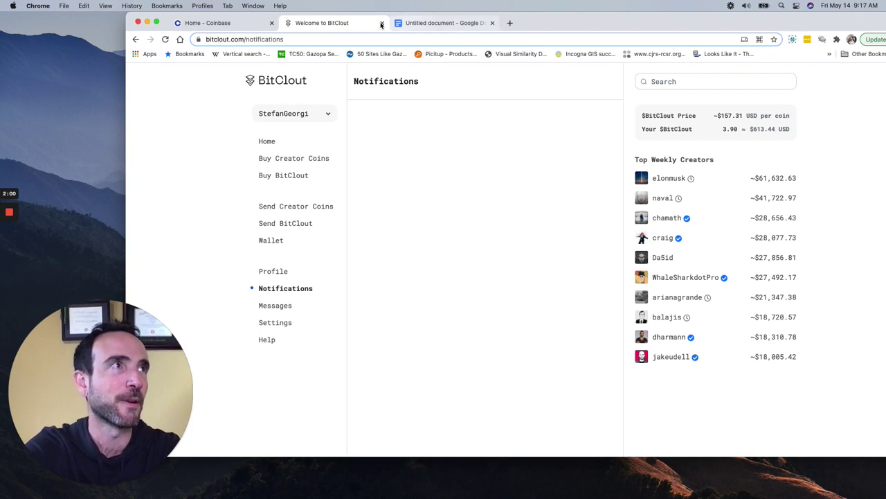
Step: Show the account's own BitClout profile and open the Buy BitClout page
left_click(273, 271)
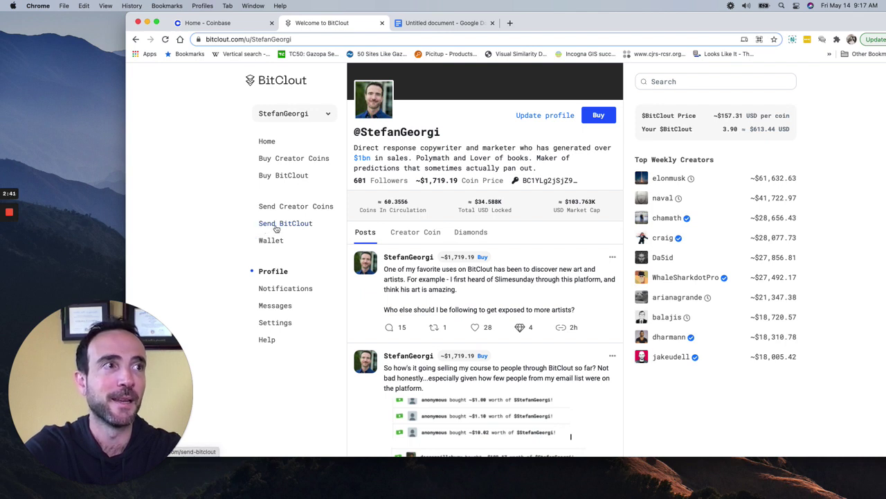
mouse_move(277, 177)
left_mouse_down()
mouse_move(287, 161)
mouse_move(285, 168)
left_mouse_up()
left_click(284, 179)
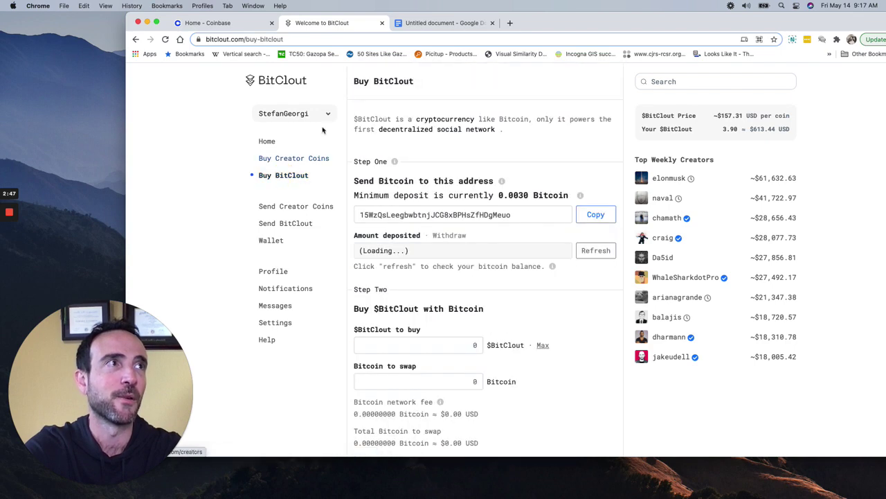
Step: Return to the Google Docs outline and highlight the word BitClout in the purchase chain
left_click(443, 23)
left_click(462, 191)
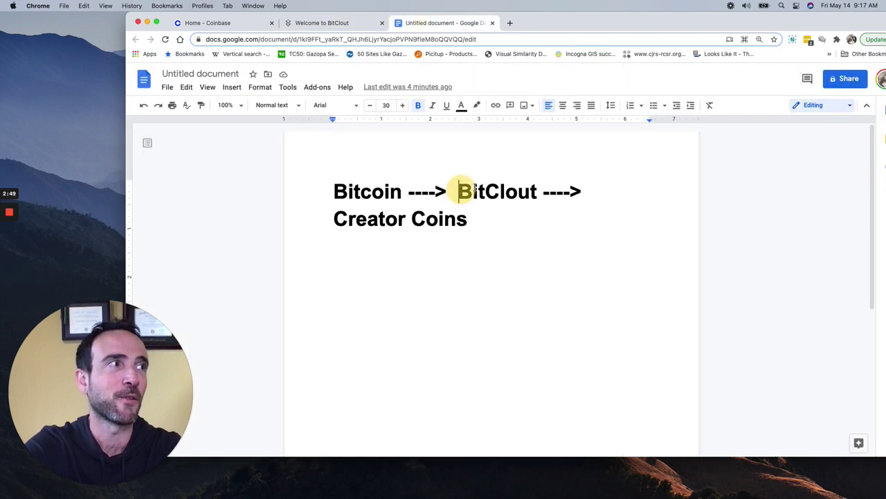
left_click_drag(462, 191, 530, 188)
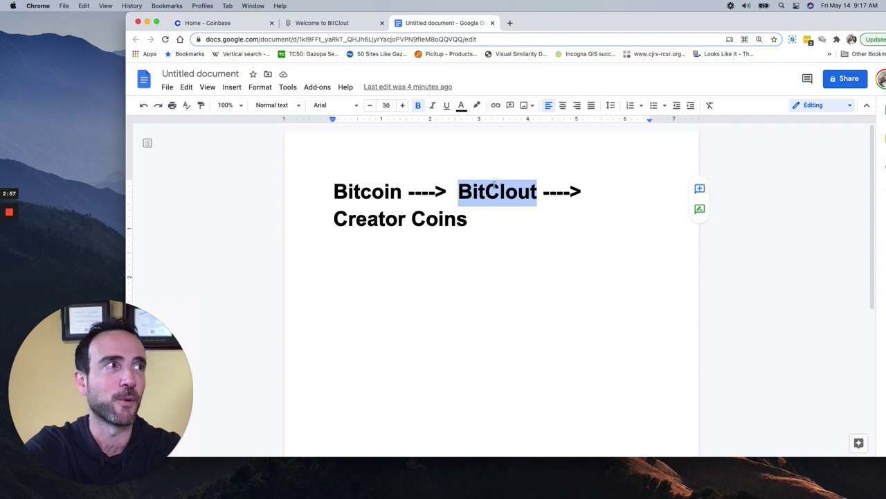
Step: Check the minimum deposit on the Buy BitClout page and search Google for .0005 bitcoin
left_click(322, 23)
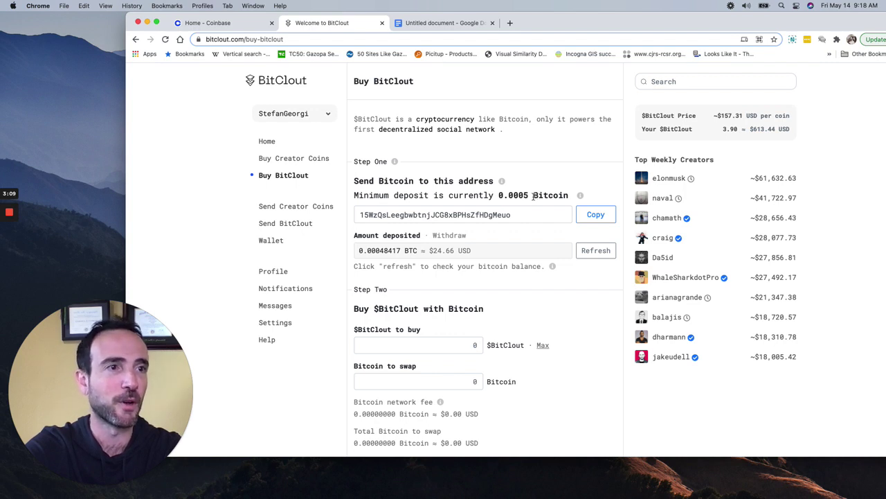
left_click(510, 23)
type(".0005 bitcoin")
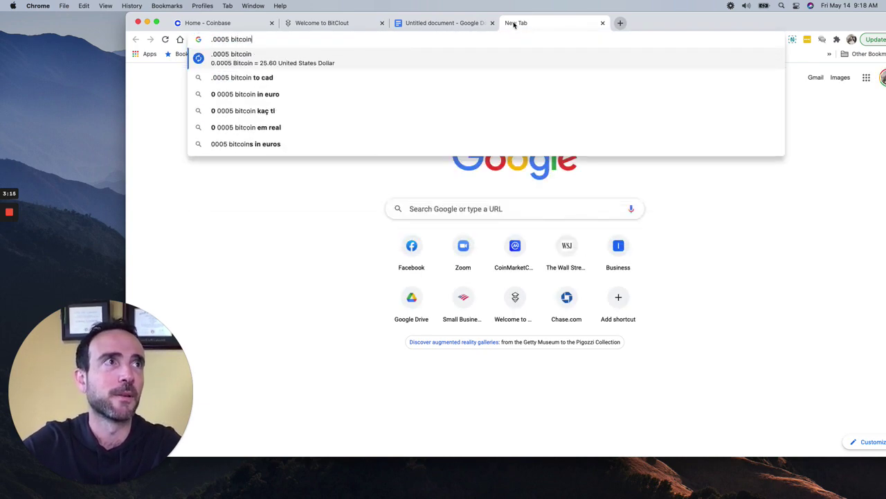
key("Return")
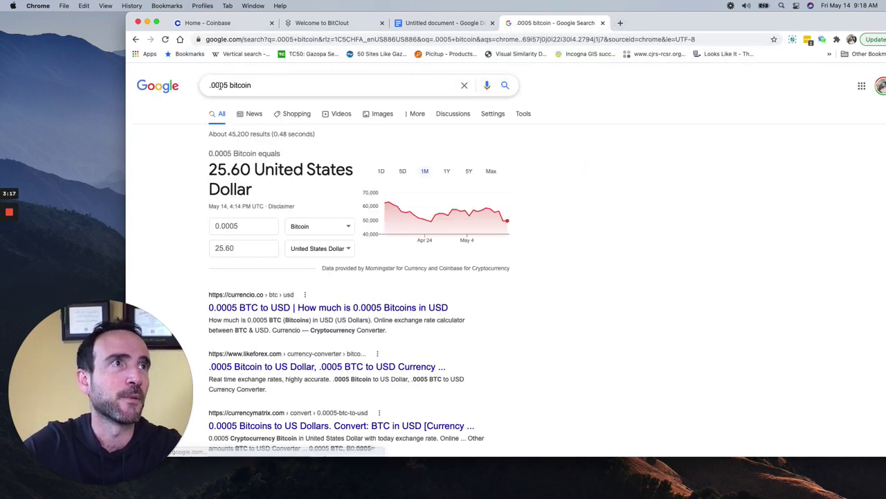
Step: Change the Google search to .005 bitcoin
left_click(220, 85)
key("BackSpace")
key("Return")
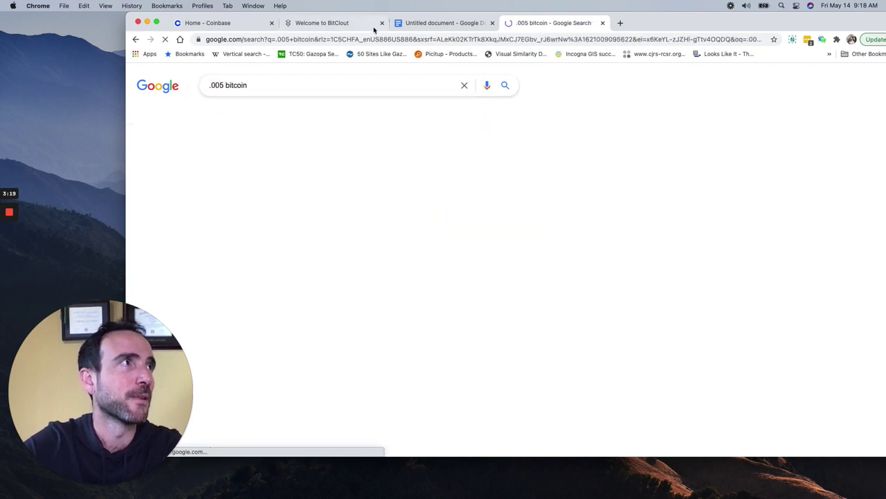
Step: Recheck the minimum Bitcoin deposit on the Buy BitClout page and highlight its digits
left_click(418, 25)
left_click(316, 29)
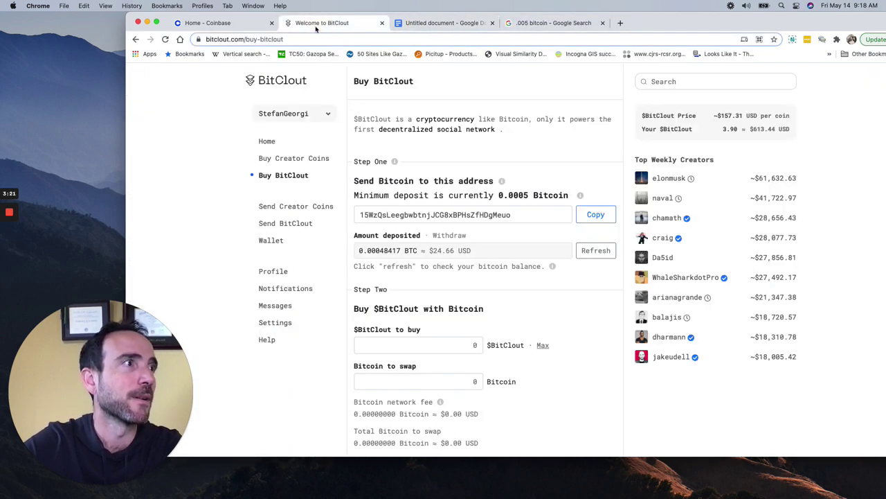
left_click(509, 195)
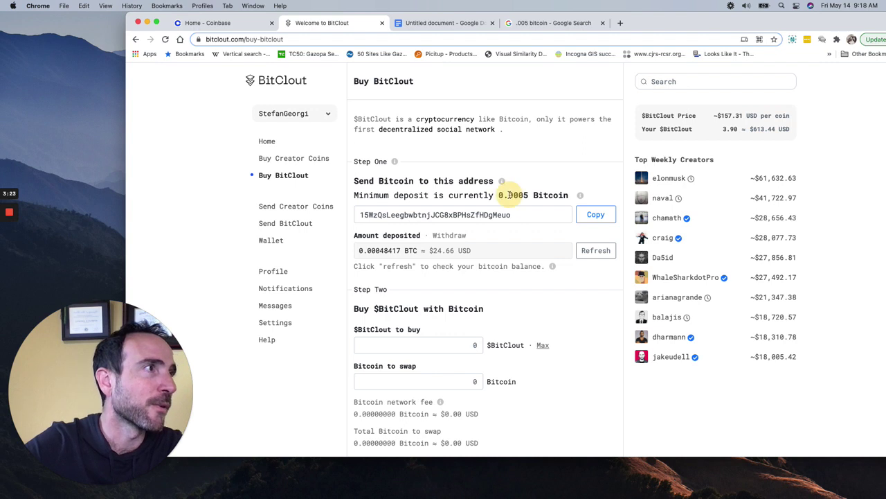
double_click(509, 194)
Step: Return to the Google results and correct the search to .0005 bitcoin to see its dollar value
left_click(552, 23)
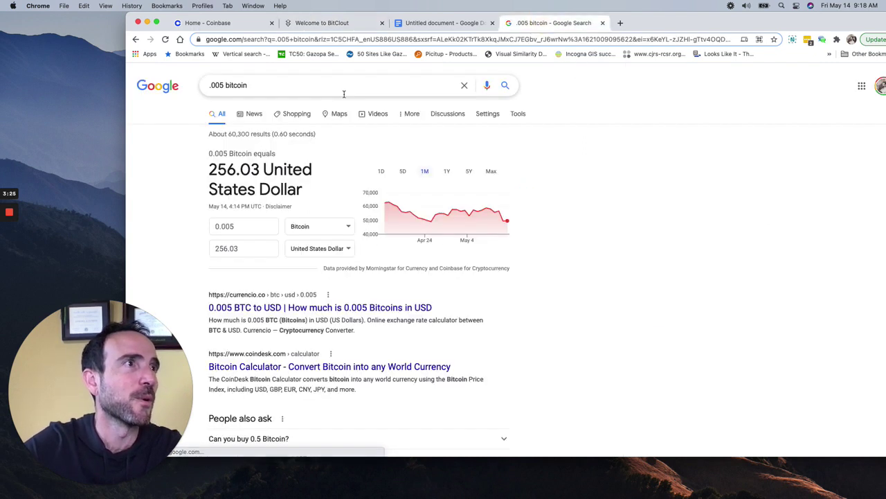
left_click(230, 86)
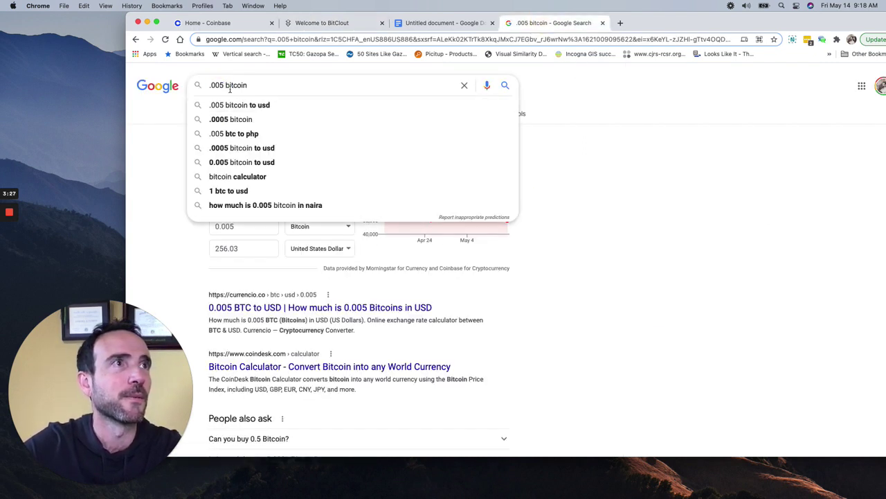
double_click(226, 86)
type("0005")
key("Return")
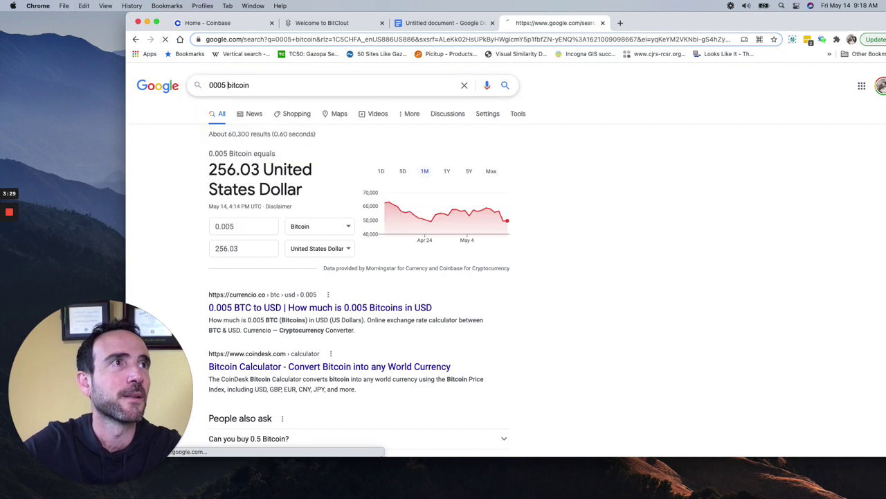
left_click(209, 85)
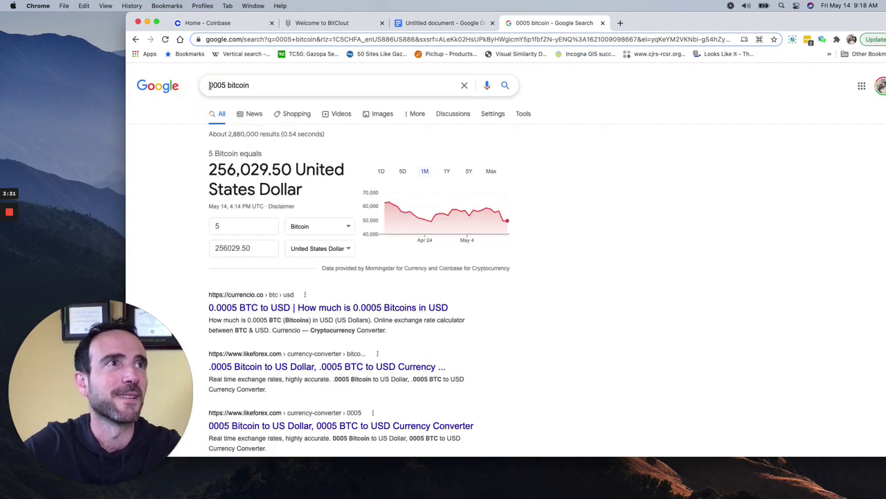
type(".")
key("Return")
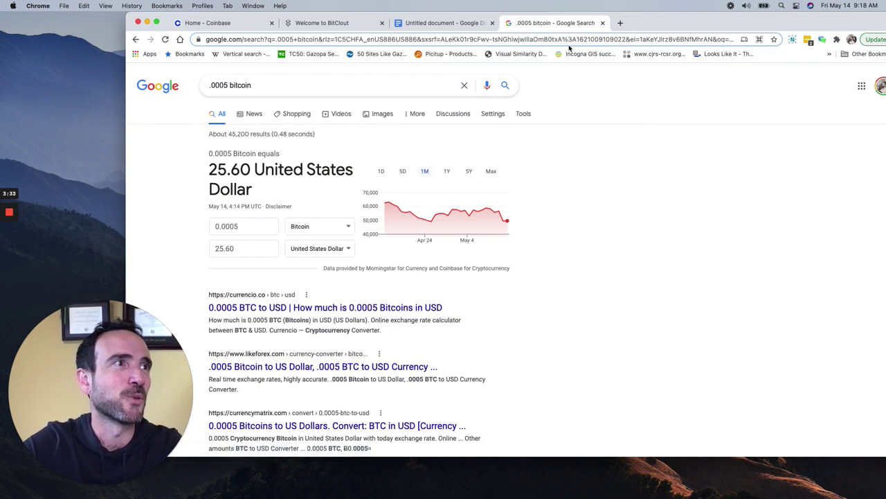
Step: Copy the Bitcoin deposit address from the Buy BitClout page and switch to Coinbase's Bitcoin send form
left_click(350, 26)
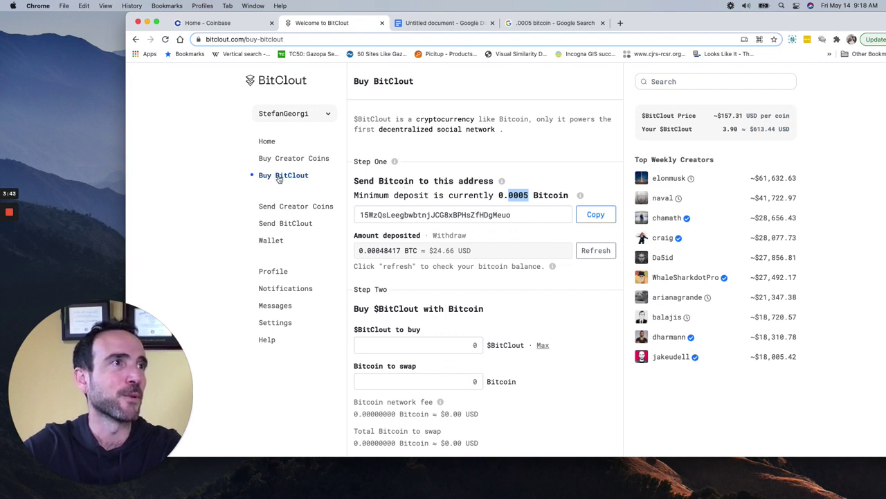
left_click(603, 185)
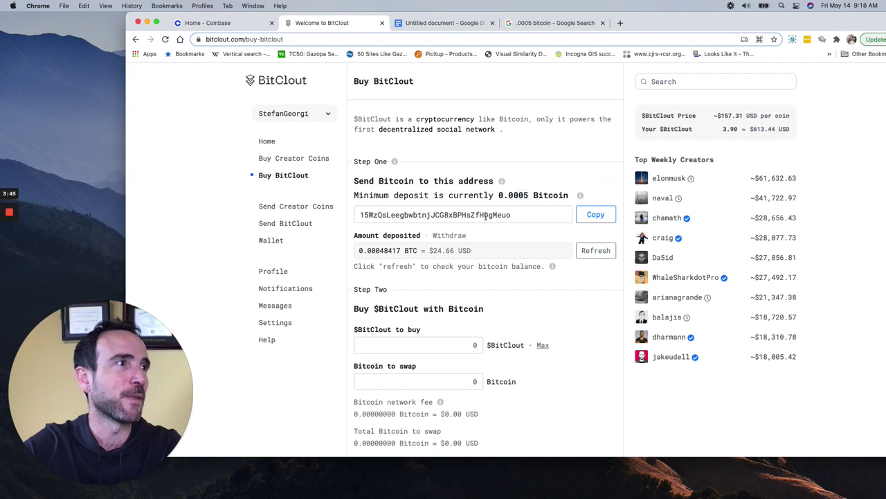
left_click(587, 216)
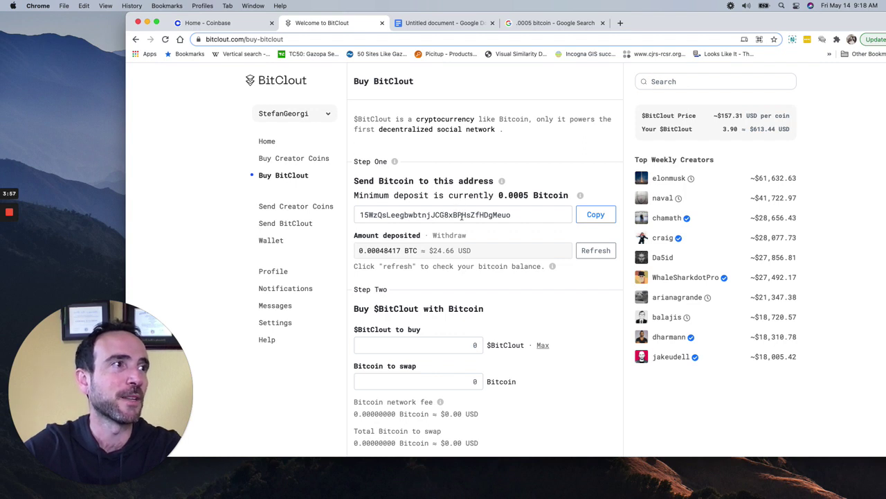
left_click(205, 24)
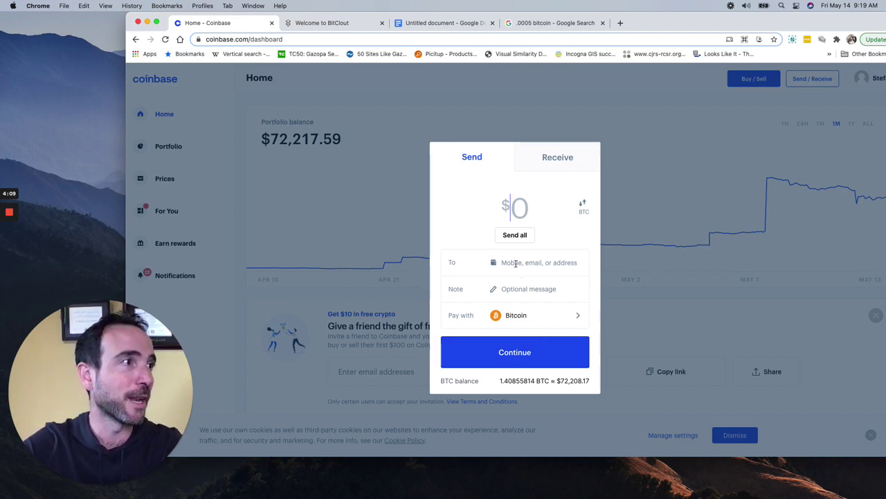
Step: Paste the copied BitClout deposit address as the recipient of the Bitcoin send and add the note "For BitClout"
left_click(515, 264)
key("cmd+v")
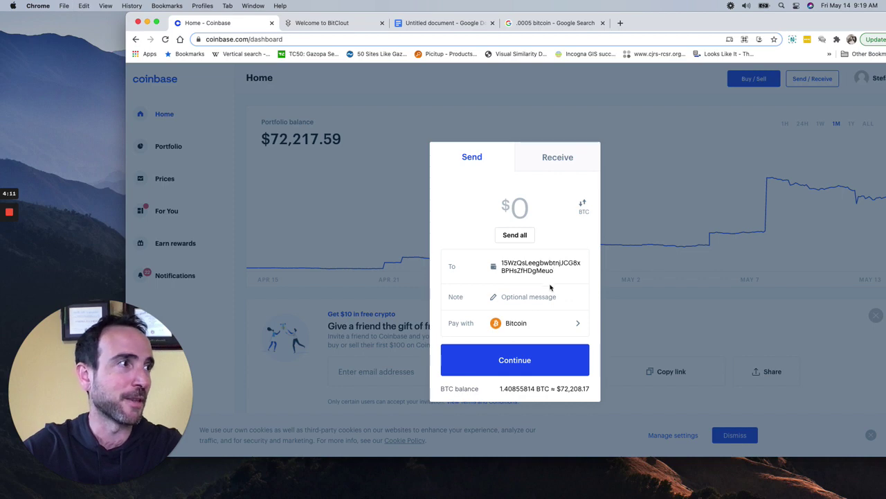
left_click(554, 295)
type("F")
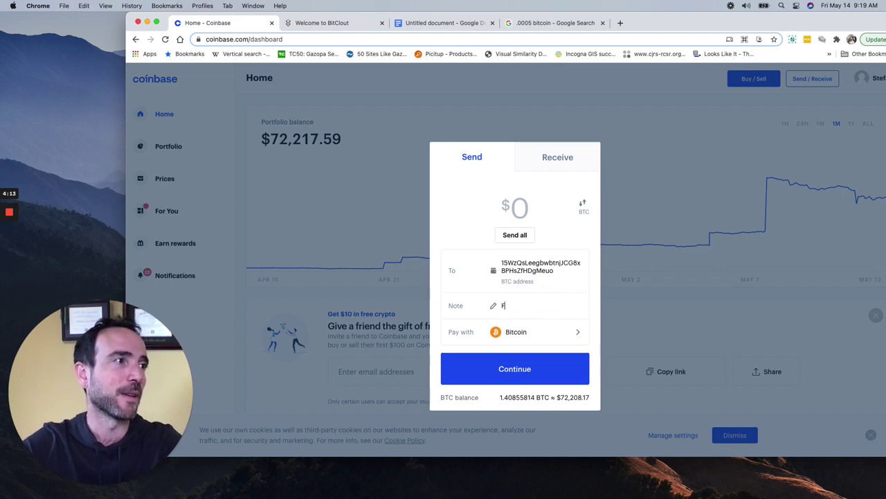
type("or BitClout")
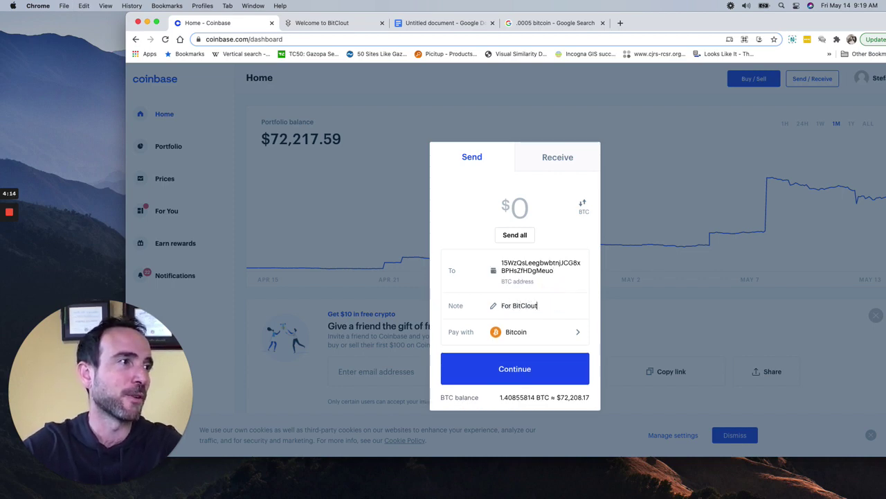
Step: Set the Bitcoin send amount to $1000 and continue to the transaction review
left_click(522, 208)
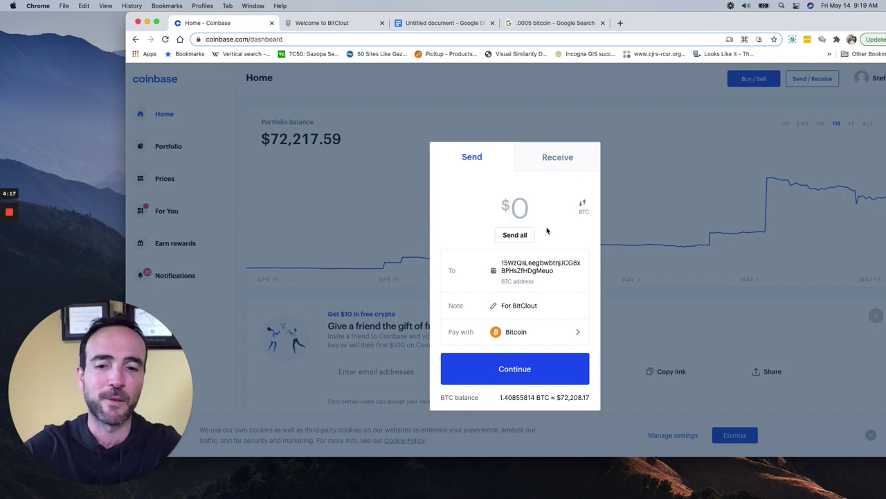
type("1000")
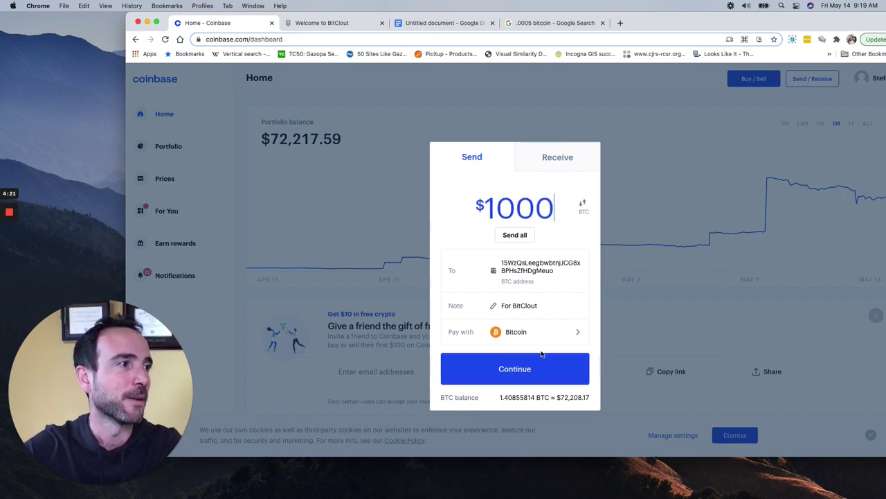
left_click(538, 372)
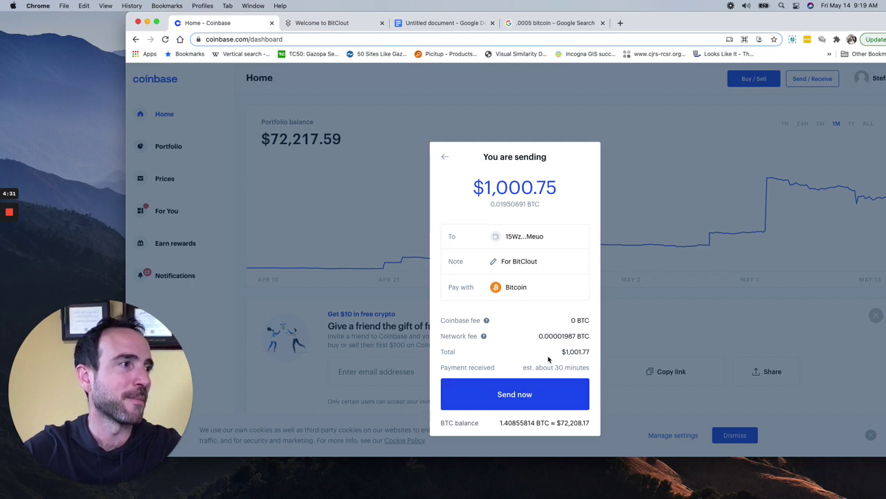
Step: Send the Bitcoin, authorising it with the 2-step verification code, and close the sent receipt
left_click(519, 392)
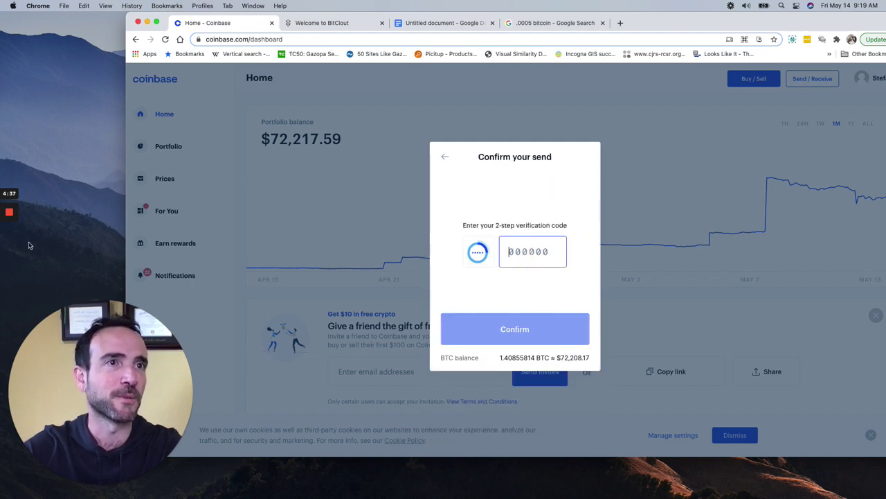
mouse_move(9, 246)
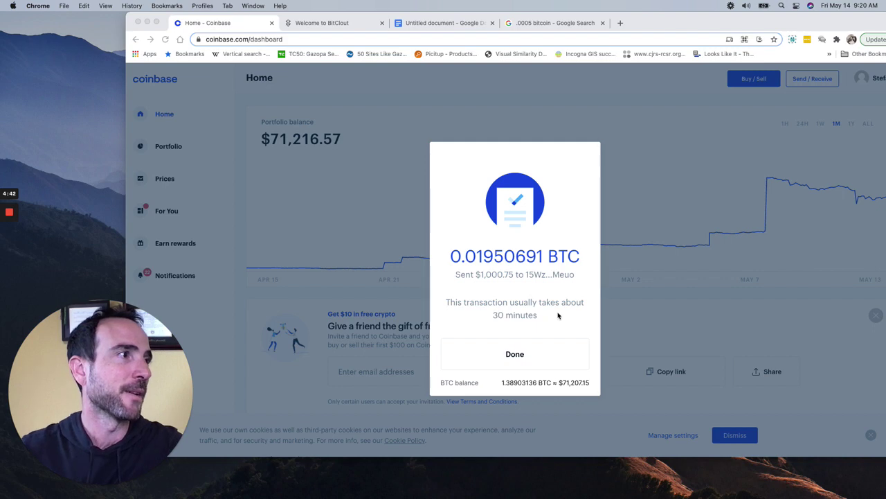
left_click(525, 358)
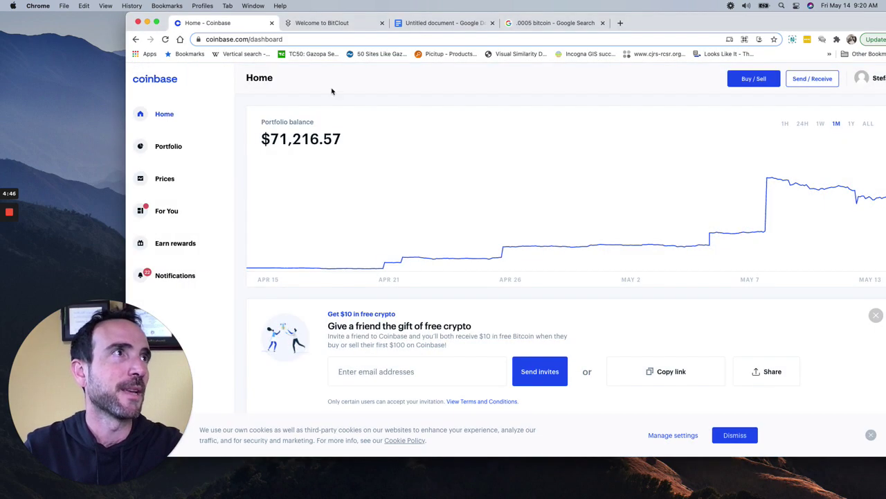
Step: Return to the Buy BitClout page, reload it to update the deposited amount, and set the $BitClout to buy to the maximum
left_click(318, 23)
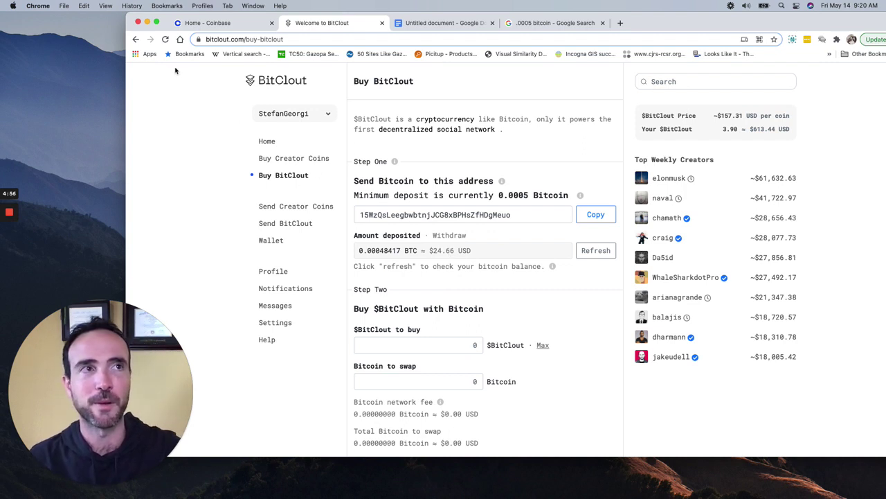
left_click(166, 40)
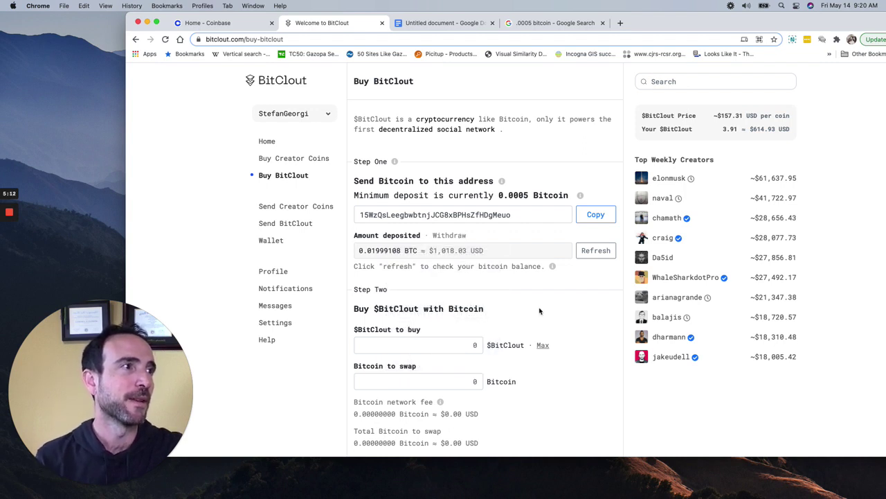
scroll(539, 311, "down", 2)
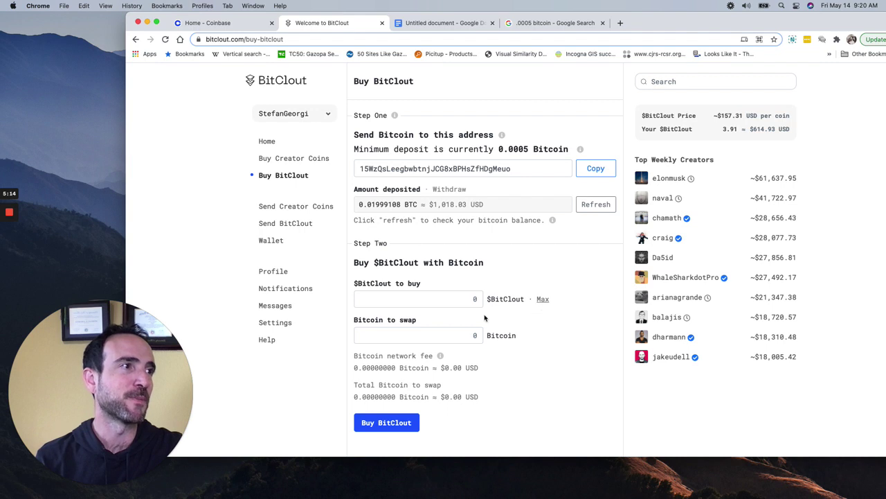
scroll(460, 299, "down", 1)
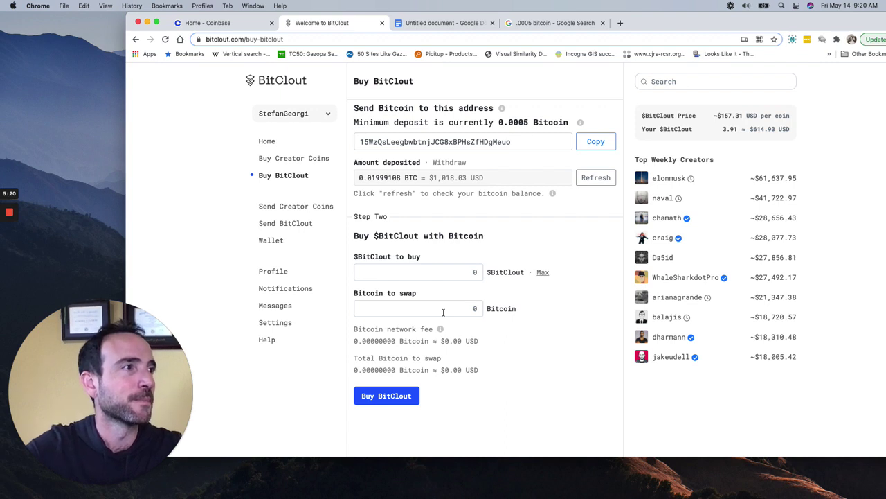
left_click(542, 272)
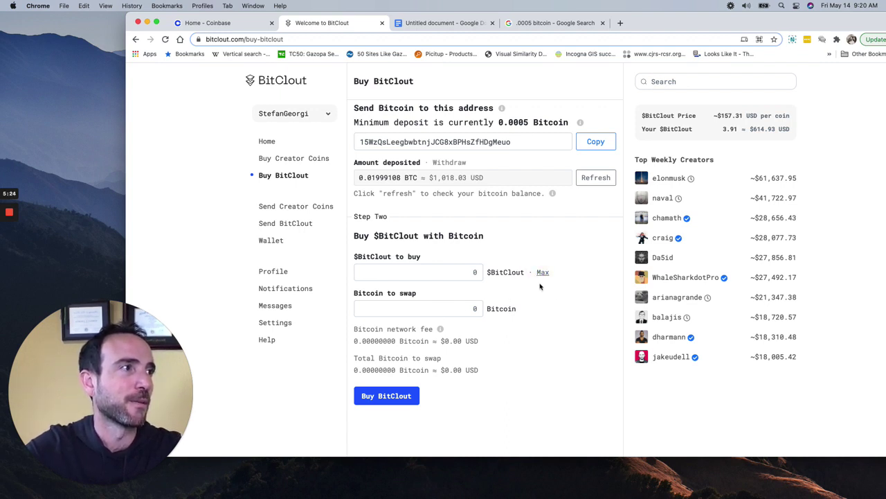
left_click(538, 287)
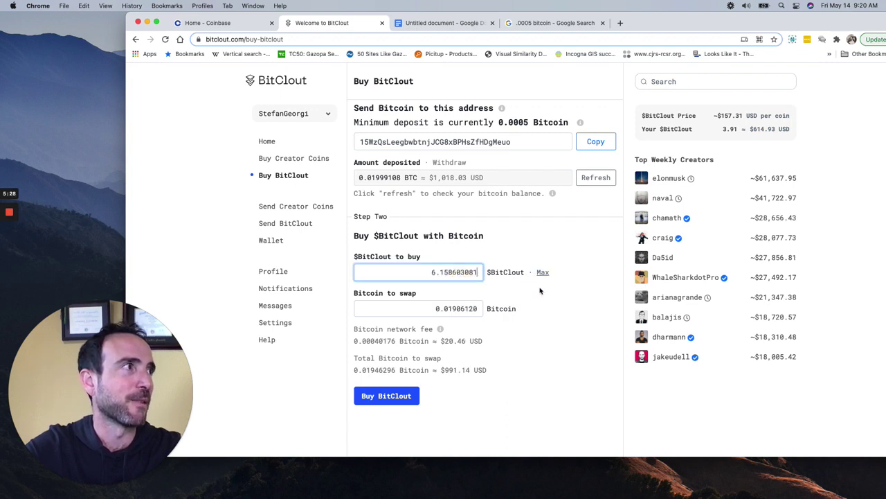
Step: Highlight the $BitClout price per coin, submit the maximum BitClout purchase, and accept the exchange of Bitcoin for BitClout
left_click_drag(715, 116, 740, 116)
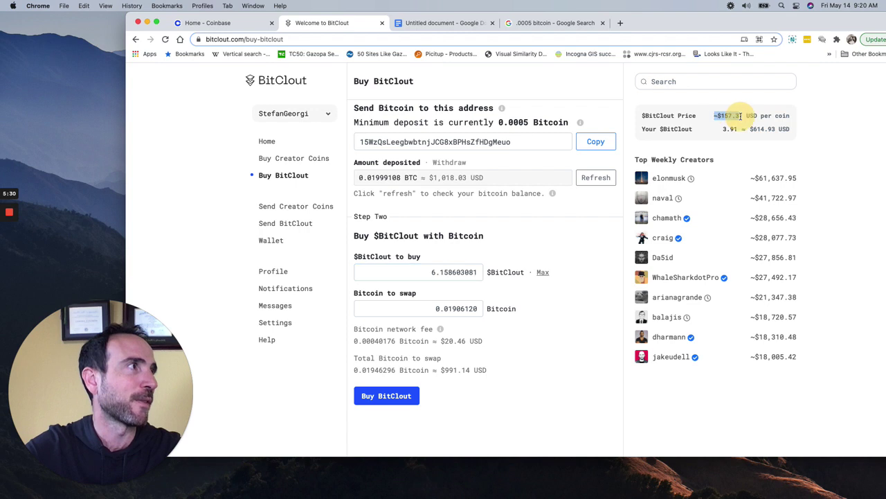
left_click(611, 368)
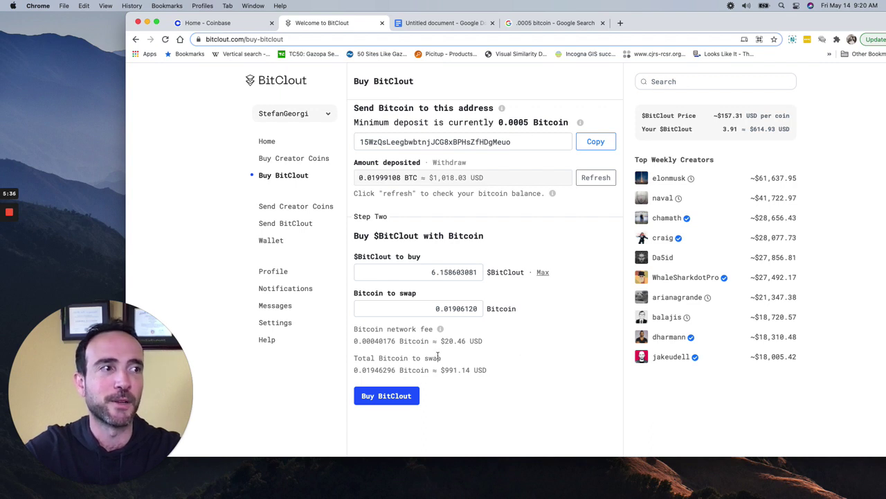
scroll(504, 351, "down", 1)
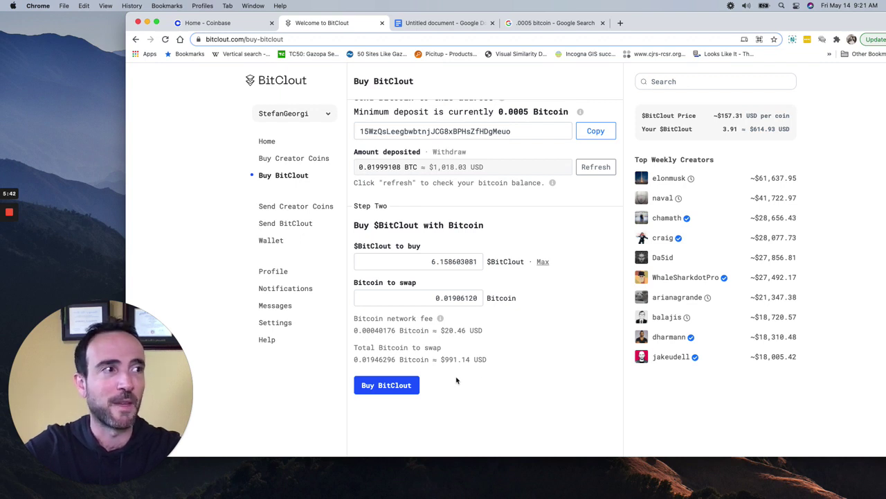
left_click(405, 386)
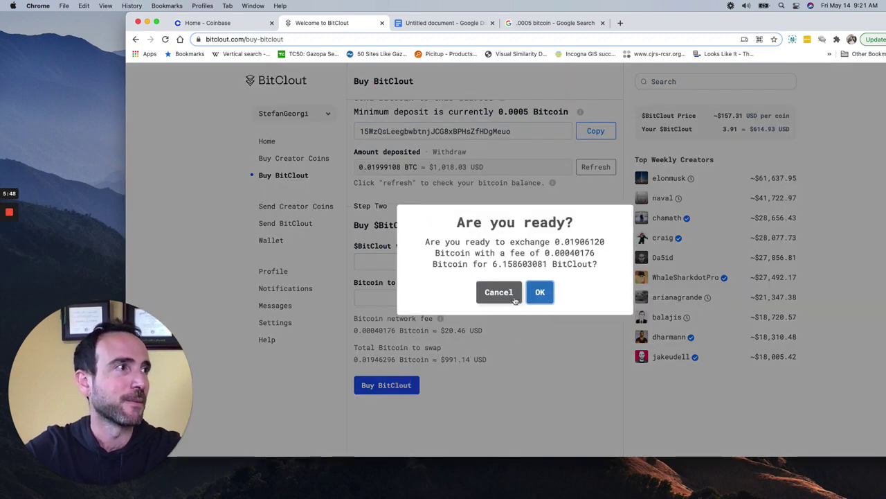
left_click(540, 293)
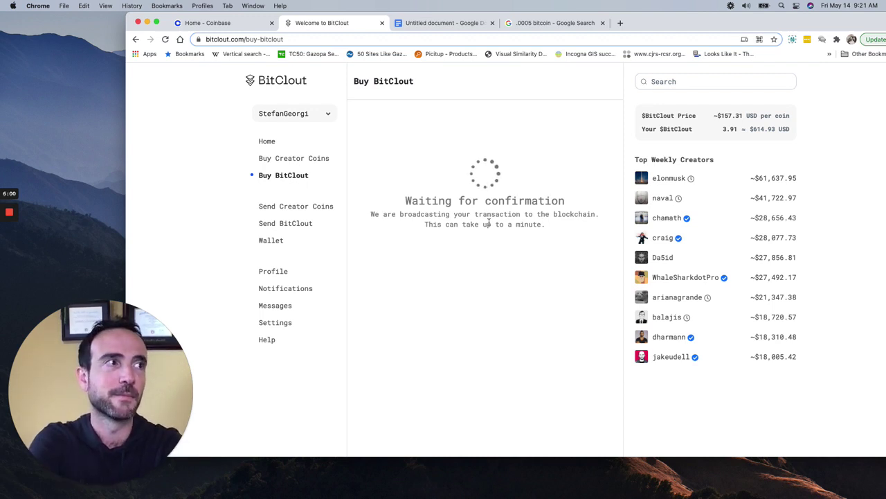
mouse_move(10, 242)
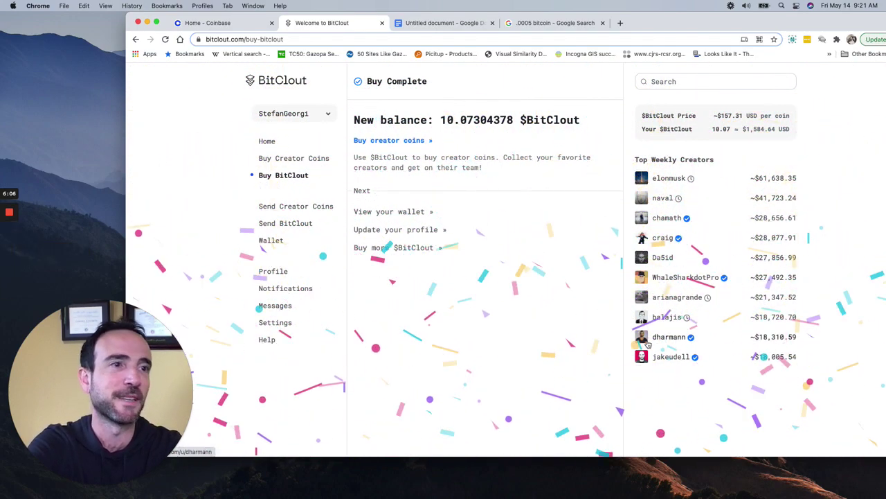
left_click(568, 305)
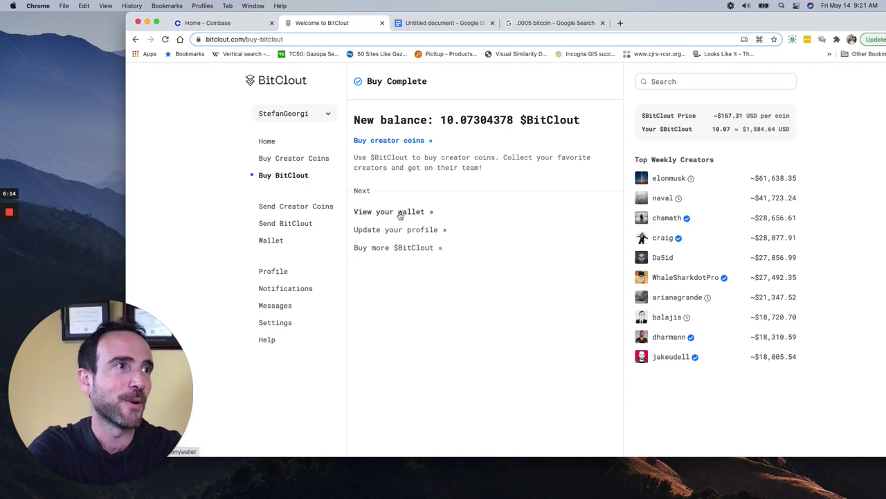
Step: Open the BitClout wallet and review the $BitClout balance and the list of purchased creator coins
left_click(271, 240)
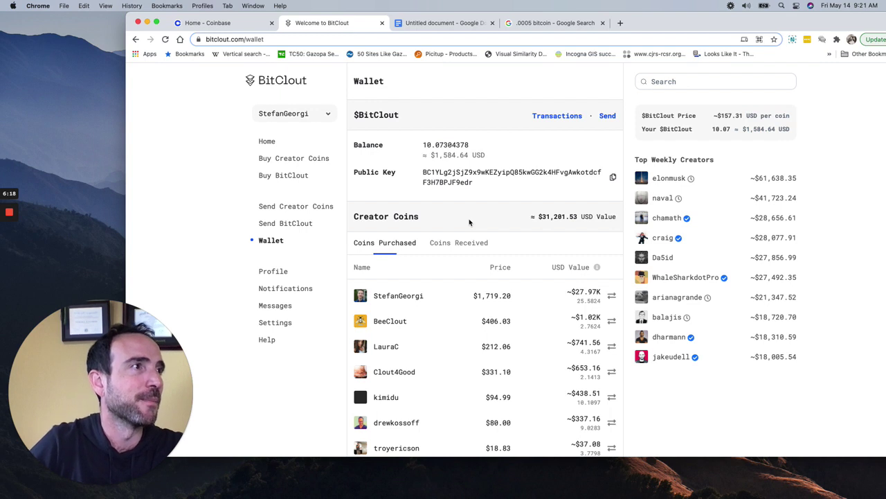
scroll(469, 222, "down", 1)
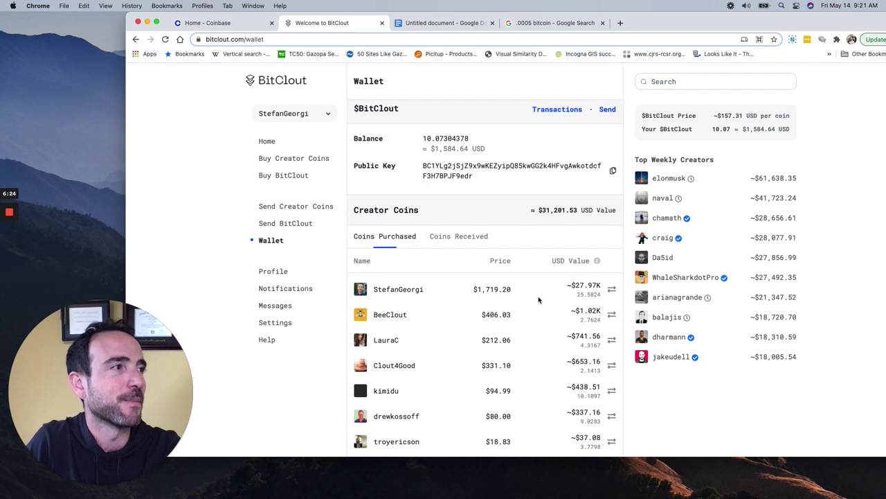
scroll(539, 300, "down", 2)
scroll(593, 333, "down", 3)
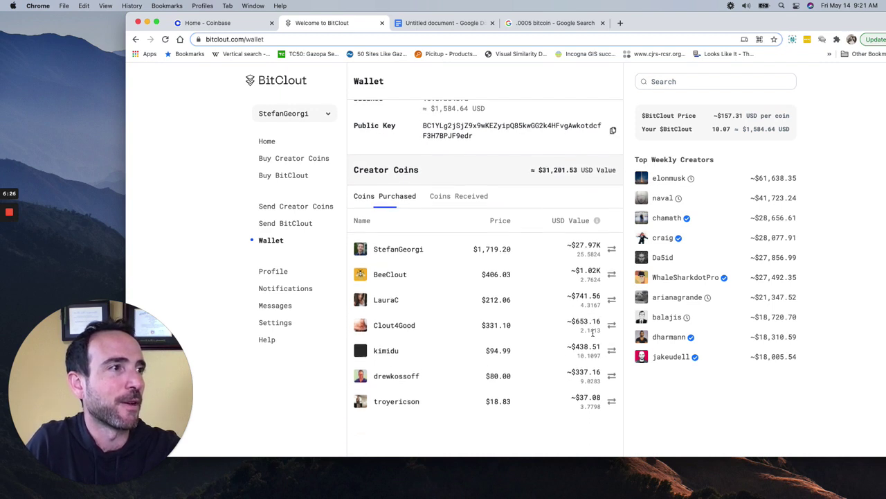
scroll(593, 333, "up", 2)
scroll(592, 334, "up", 2)
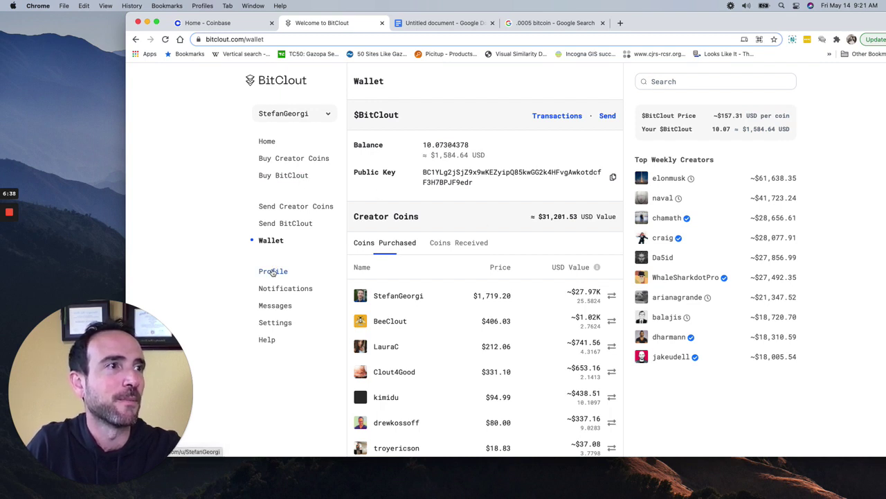
Step: Open the buy form for the account's own creator coin from its profile and set the purchase amount to 500 USD
left_click(663, 238)
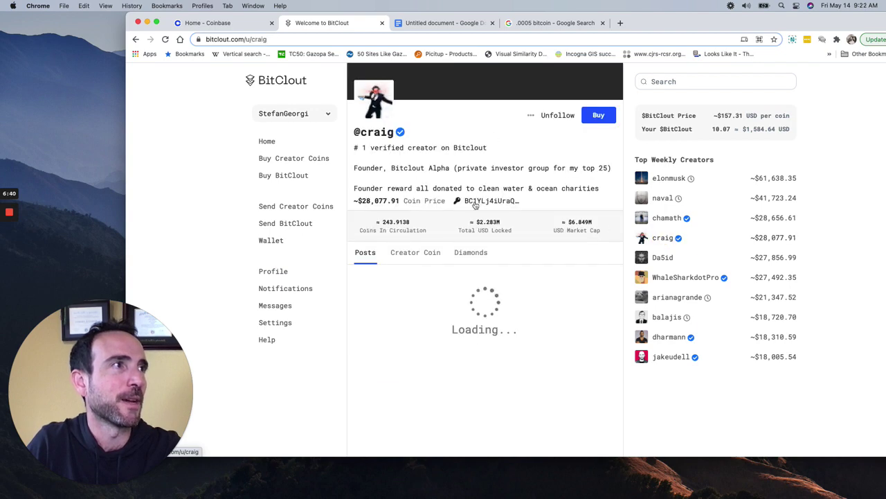
left_click(274, 271)
left_click(600, 116)
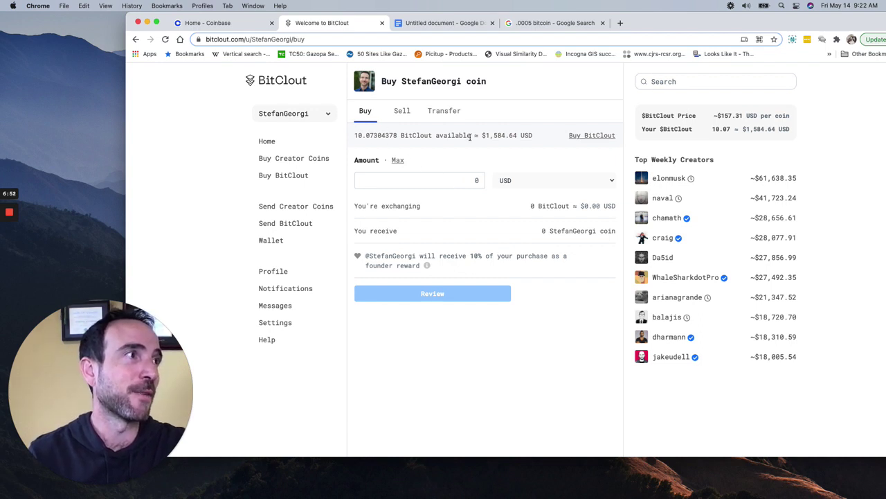
left_click(427, 180)
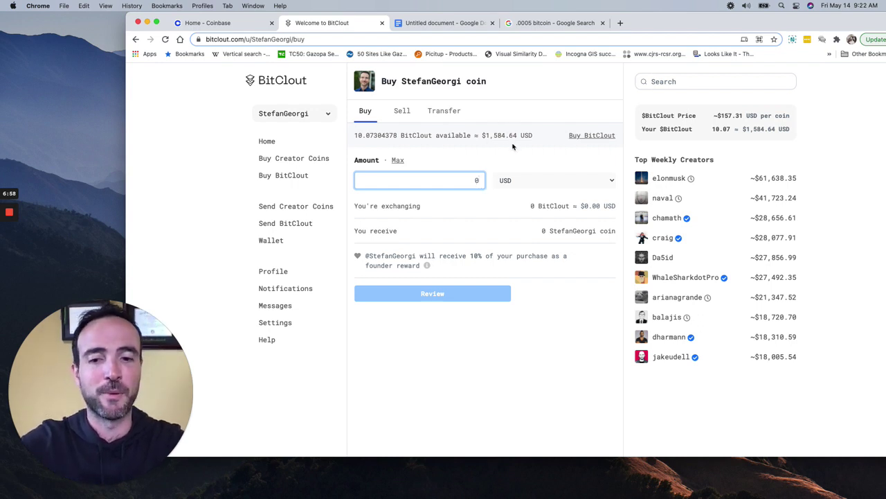
type("500")
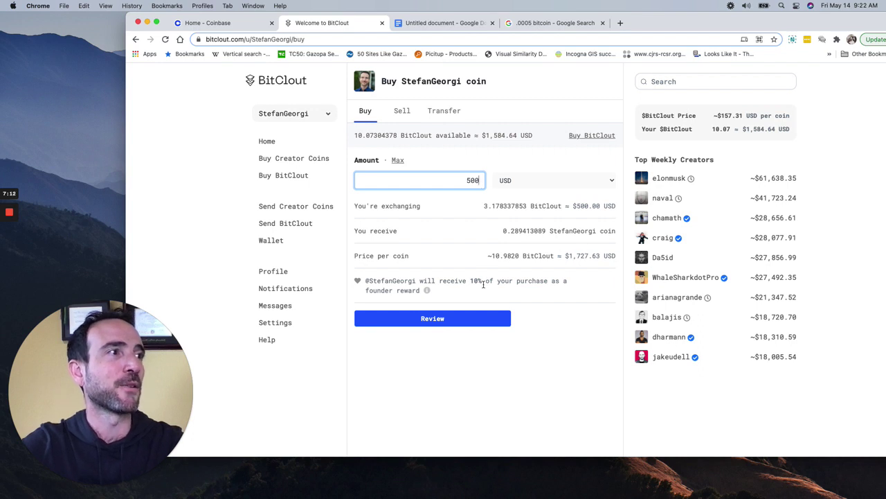
Step: Highlight the founder reward percentage in the creator coin purchase form, and clear the selection
left_click_drag(485, 281, 465, 281)
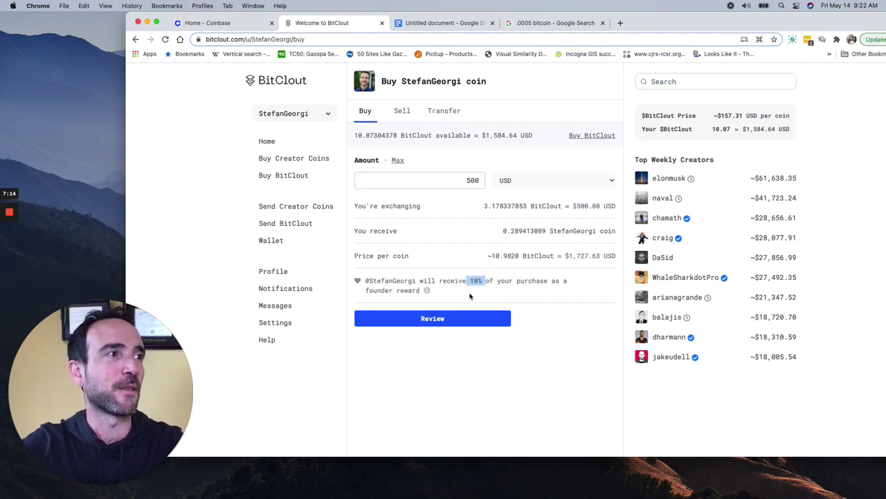
left_click(470, 296)
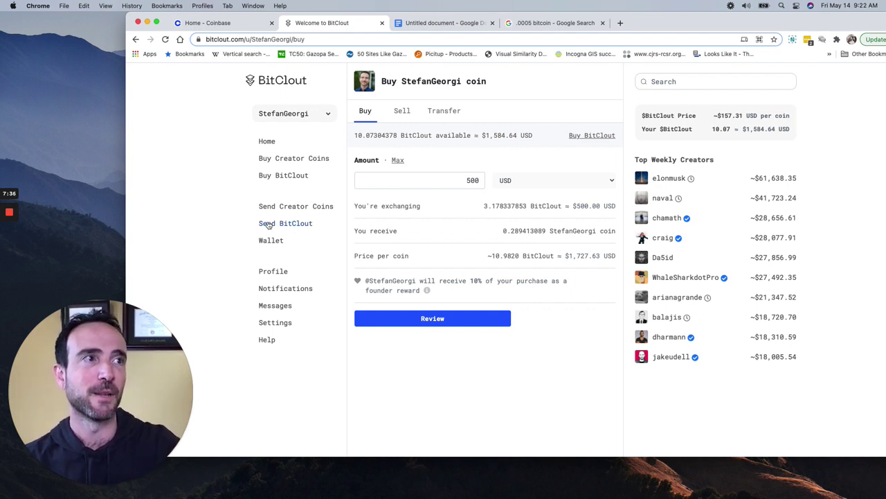
mouse_move(8, 228)
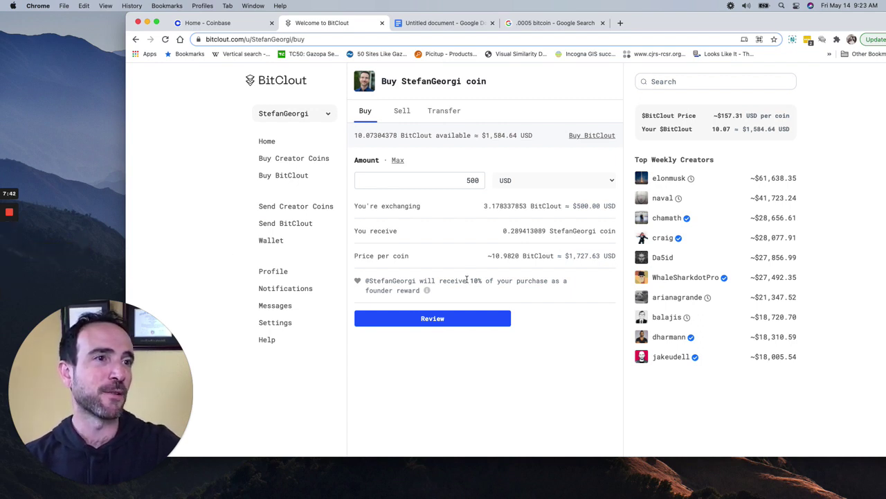
left_click(9, 251)
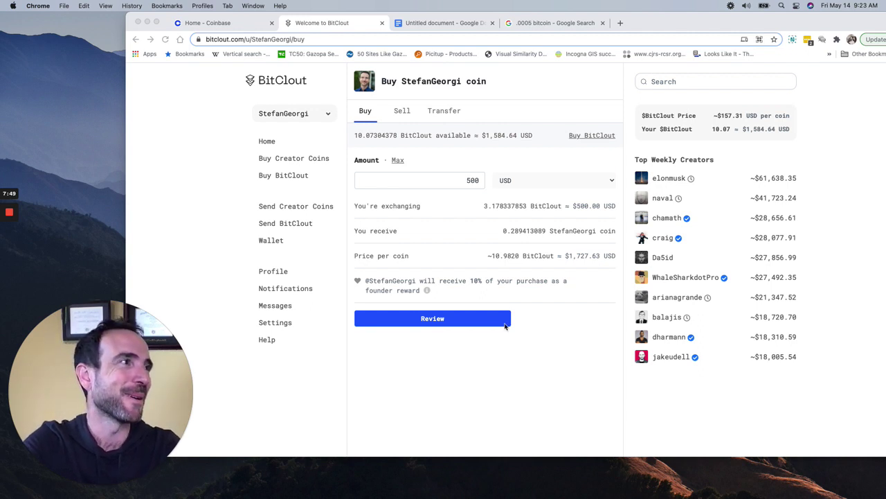
left_click(566, 324)
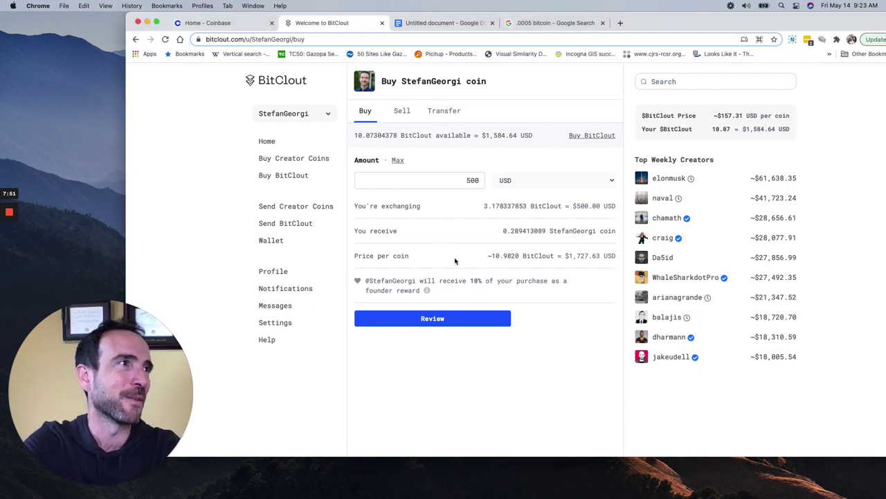
Step: Review and confirm the 500 USD purchase of the account's own creator coin
left_click(434, 323)
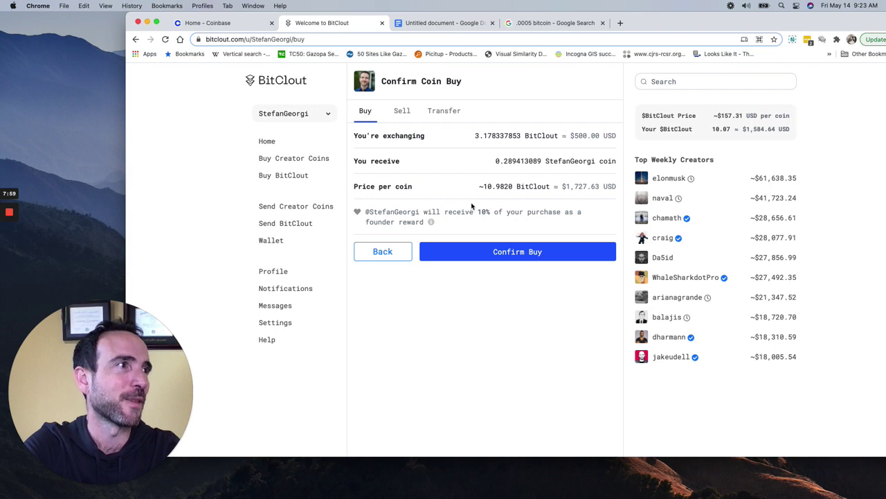
left_click(508, 252)
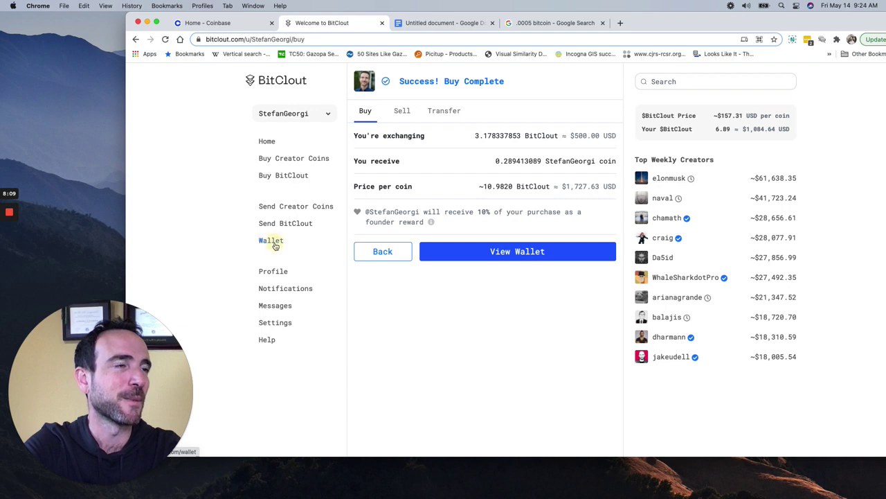
Step: Check the $BitClout balance and purchased creator coins in the wallet after the purchase, and view the account's own profile
left_click(273, 241)
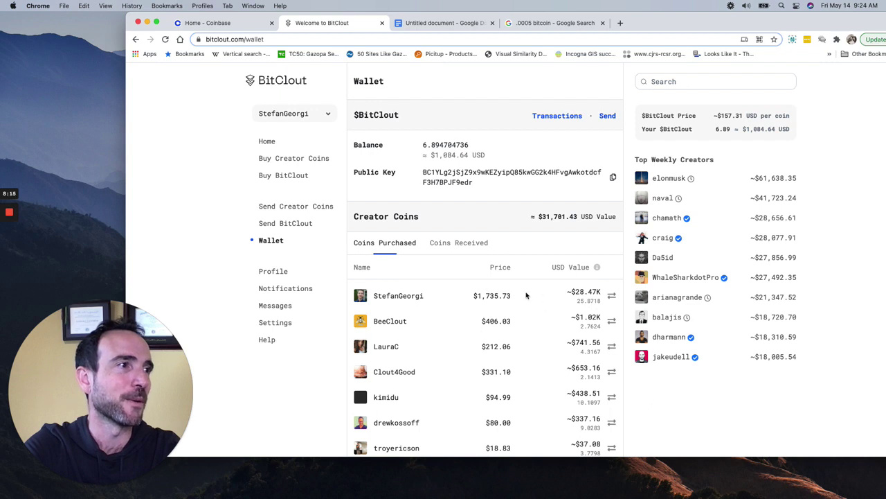
scroll(527, 297, "down", 1)
scroll(422, 239, "up", 1)
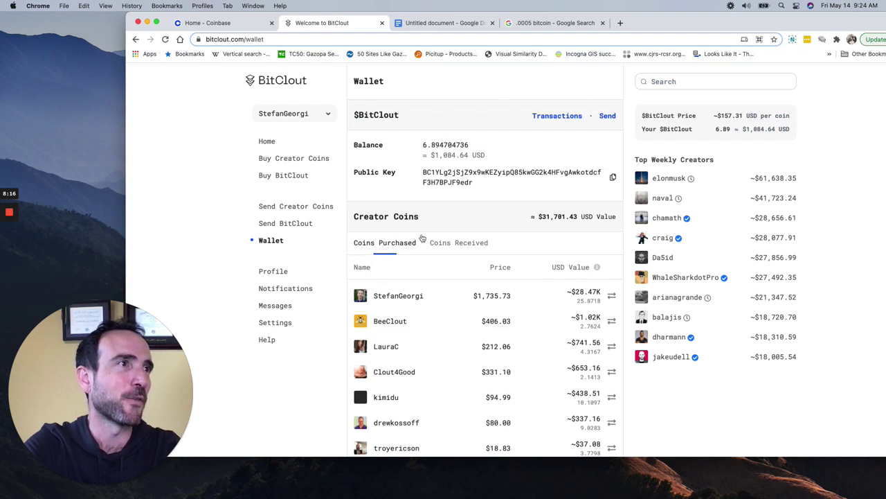
left_click(270, 270)
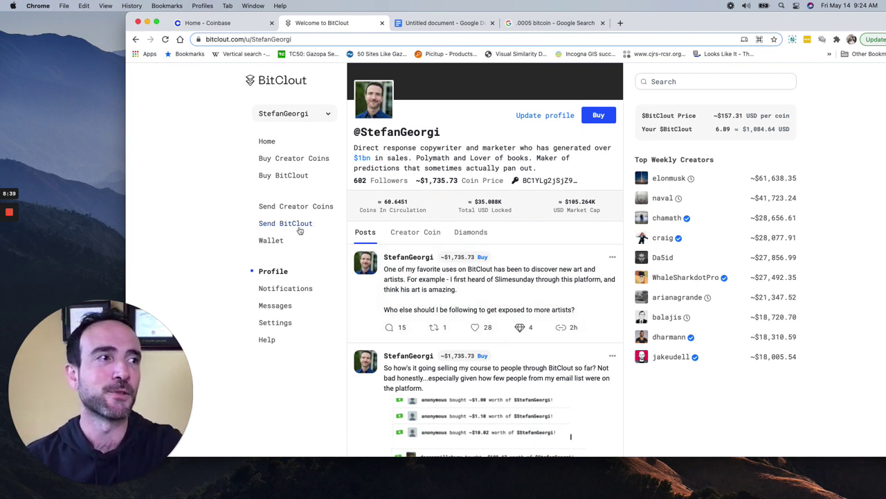
Step: Open the home page and browse the posts in the Following feed, looking at the creators and their coin prices
left_click(266, 142)
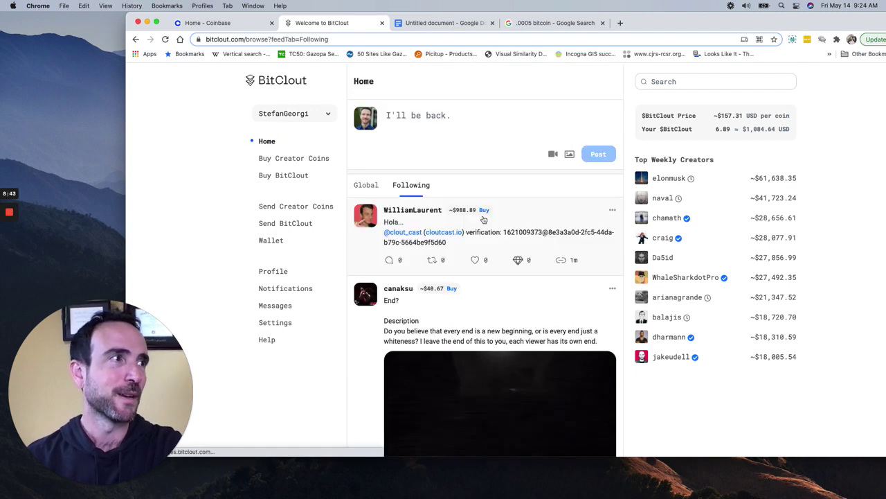
scroll(531, 215, "down", 3)
scroll(530, 215, "down", 10)
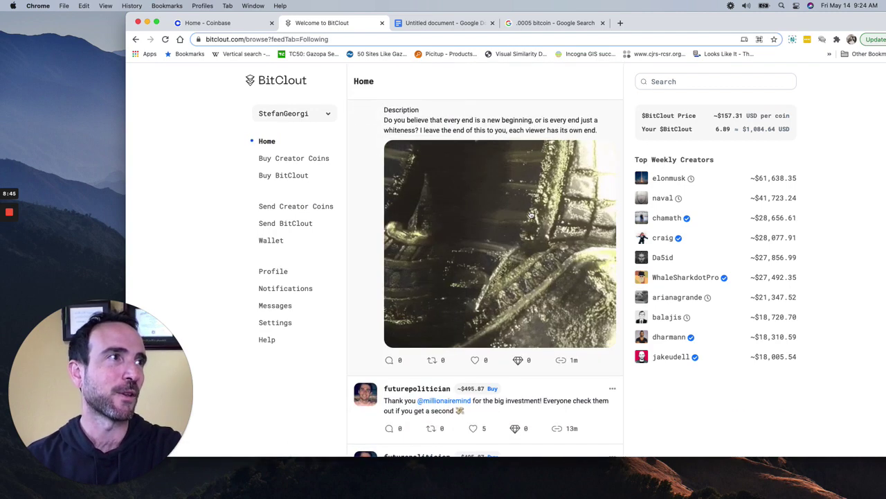
scroll(530, 214, "down", 10)
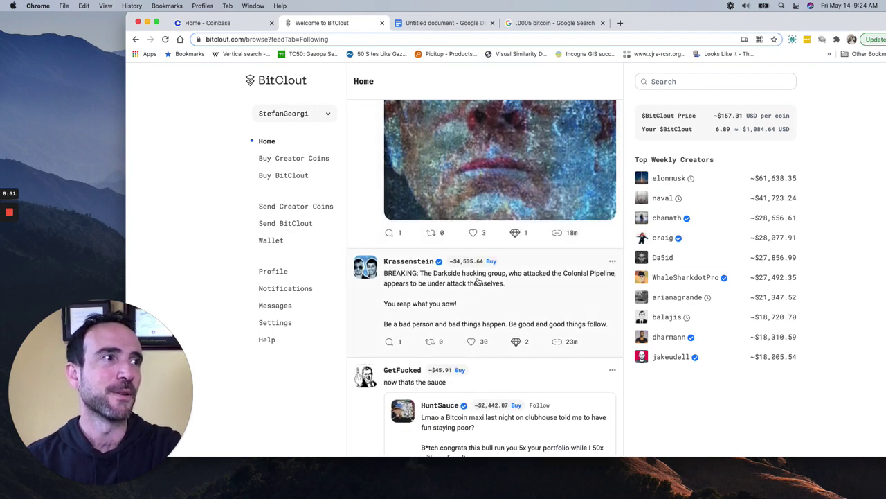
scroll(478, 281, "down", 3)
scroll(478, 280, "down", 12)
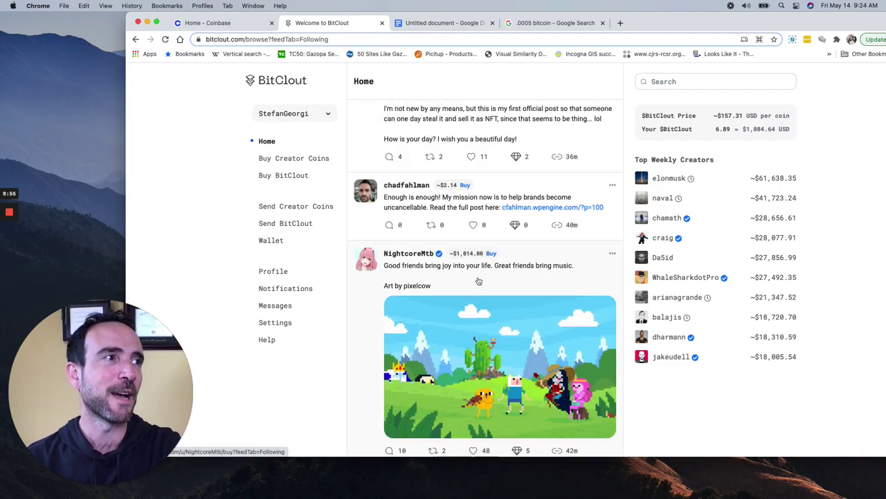
scroll(478, 280, "down", 10)
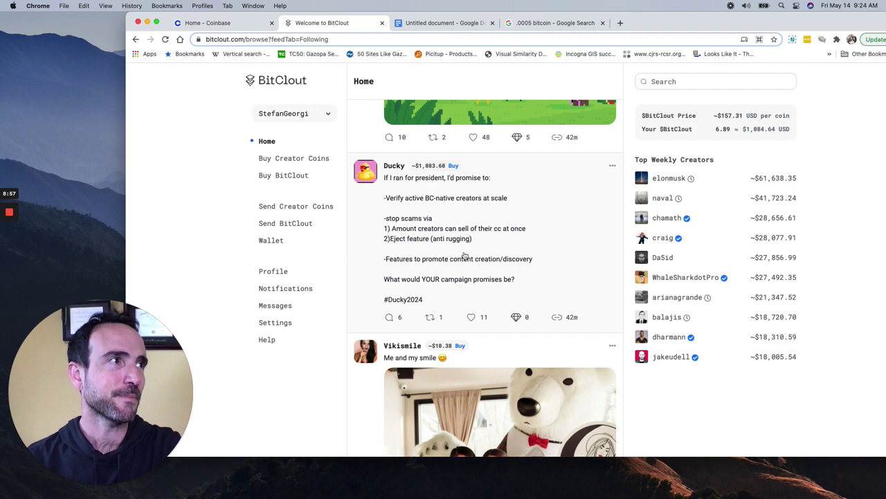
scroll(441, 215, "down", 6)
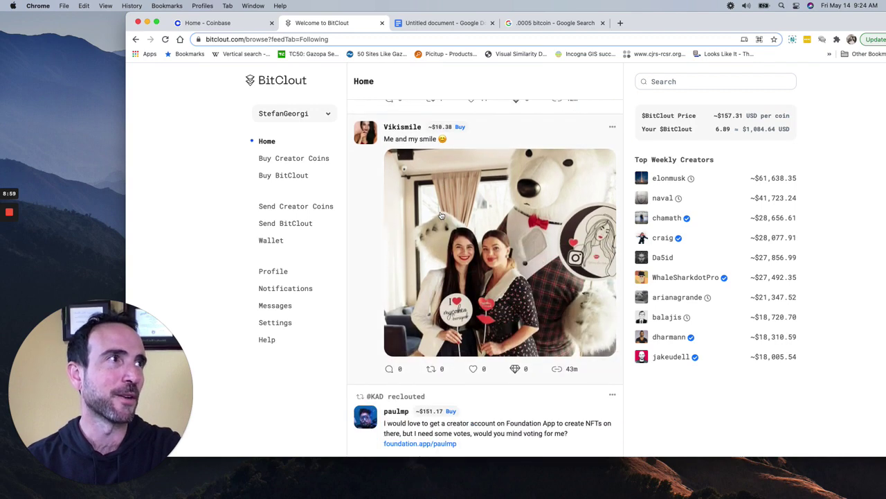
scroll(446, 215, "down", 10)
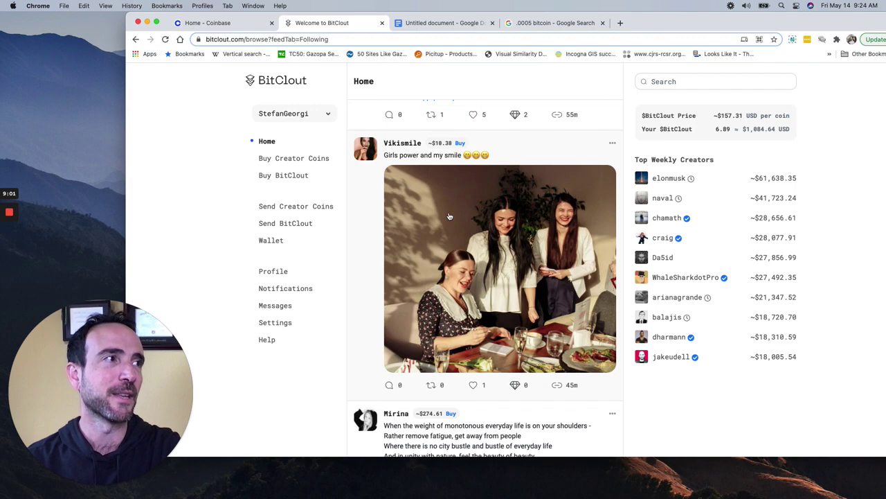
scroll(450, 216, "up", 15)
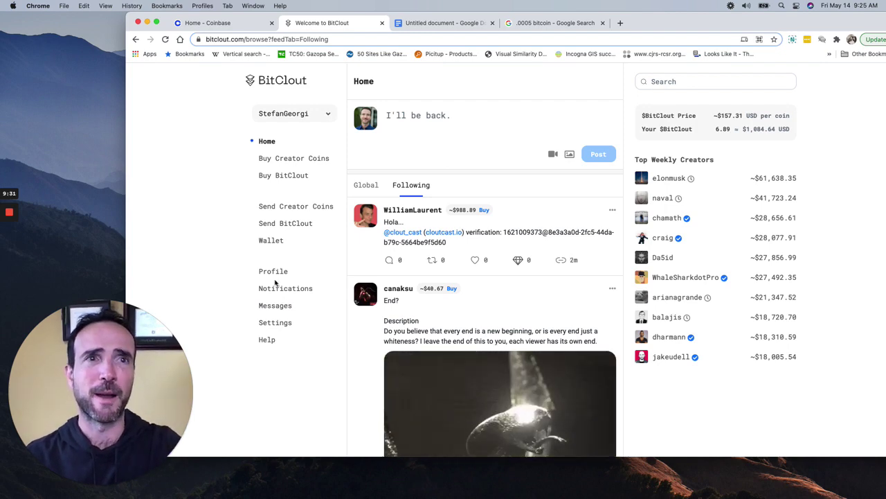
Step: Reopen the wallet to examine the USD values of the held creator coins, and return to the account's own profile
left_click(272, 242)
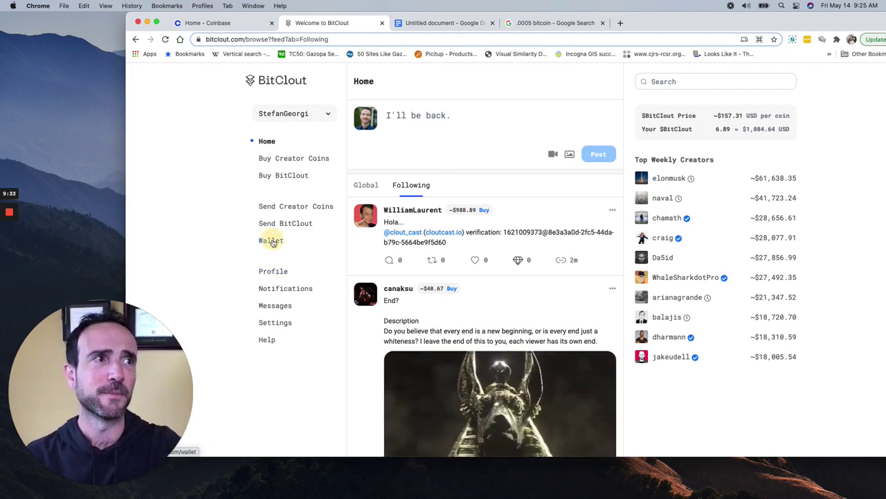
scroll(521, 233, "down", 1)
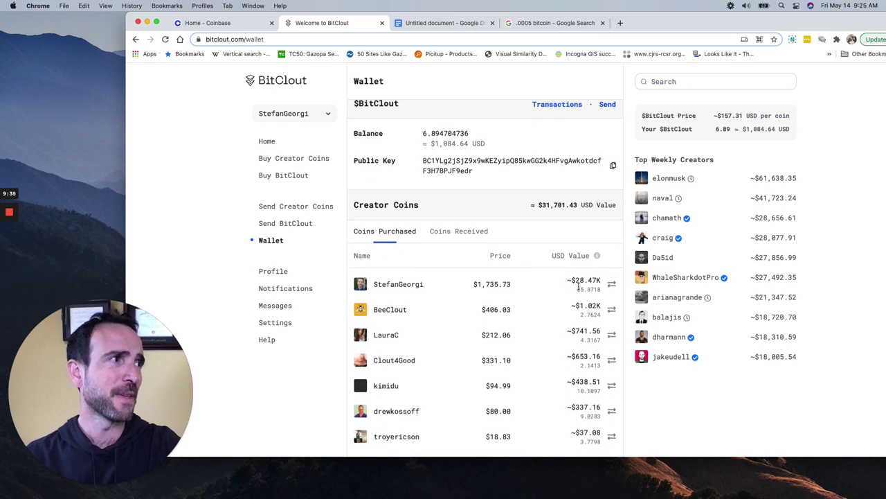
scroll(582, 287, "up", 1)
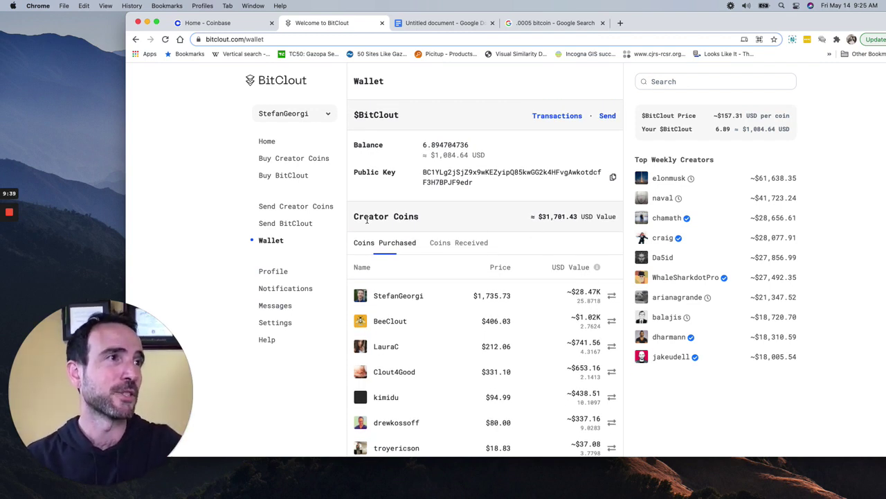
left_click(274, 272)
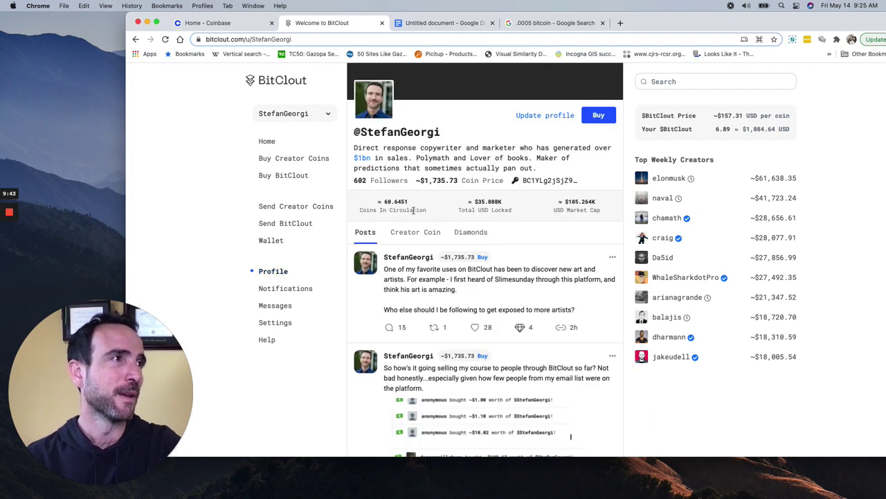